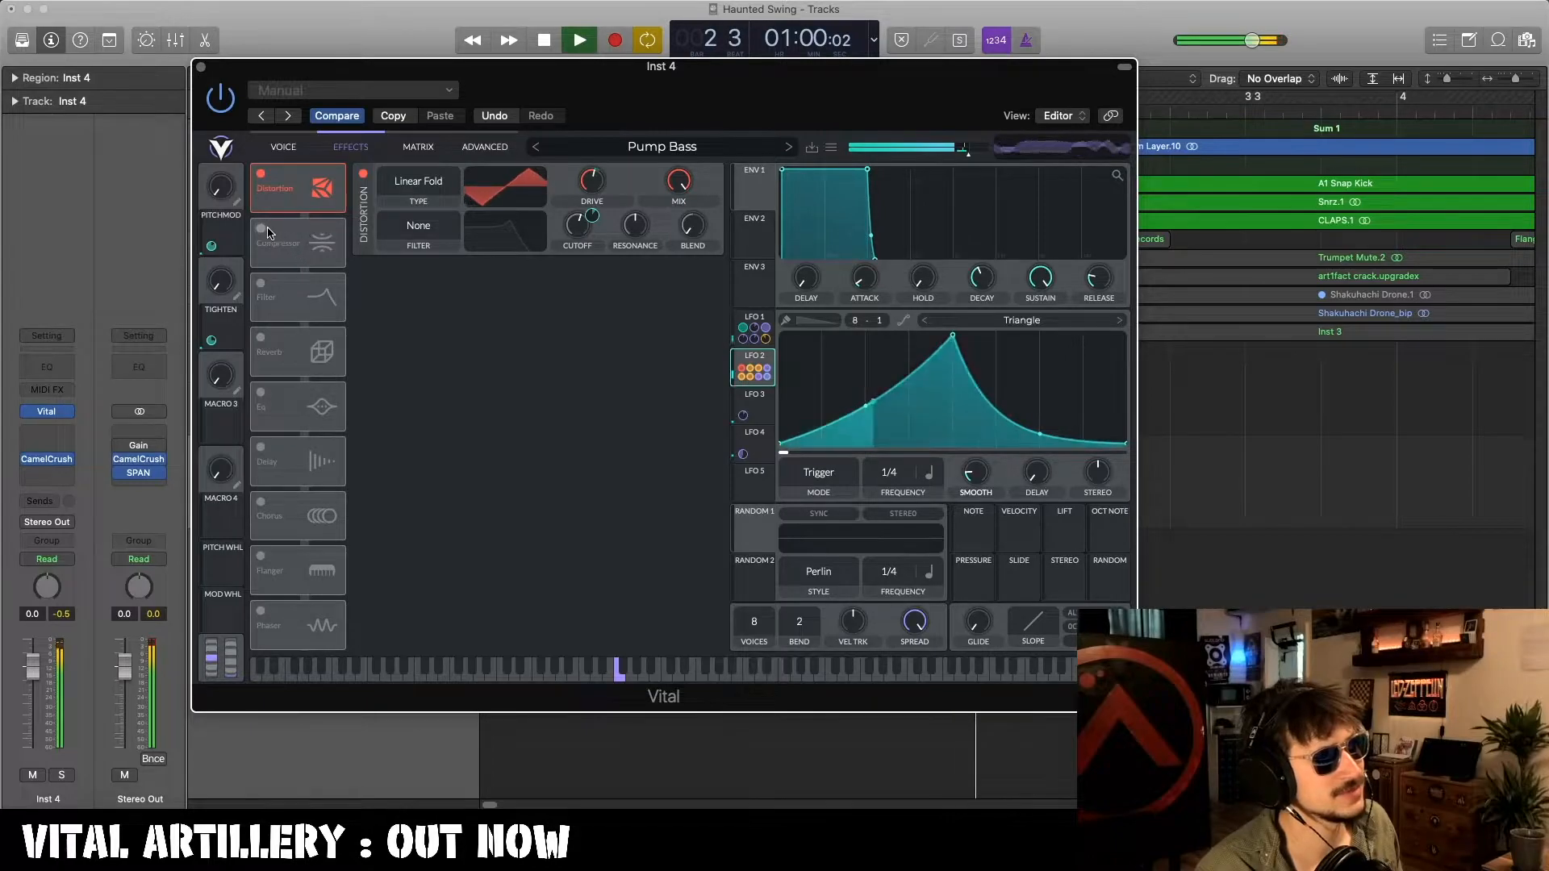
# Enable the Compressor effect after the distortion and play the bass loop through it.
pyautogui.press('space')
pyautogui.click(309, 233)
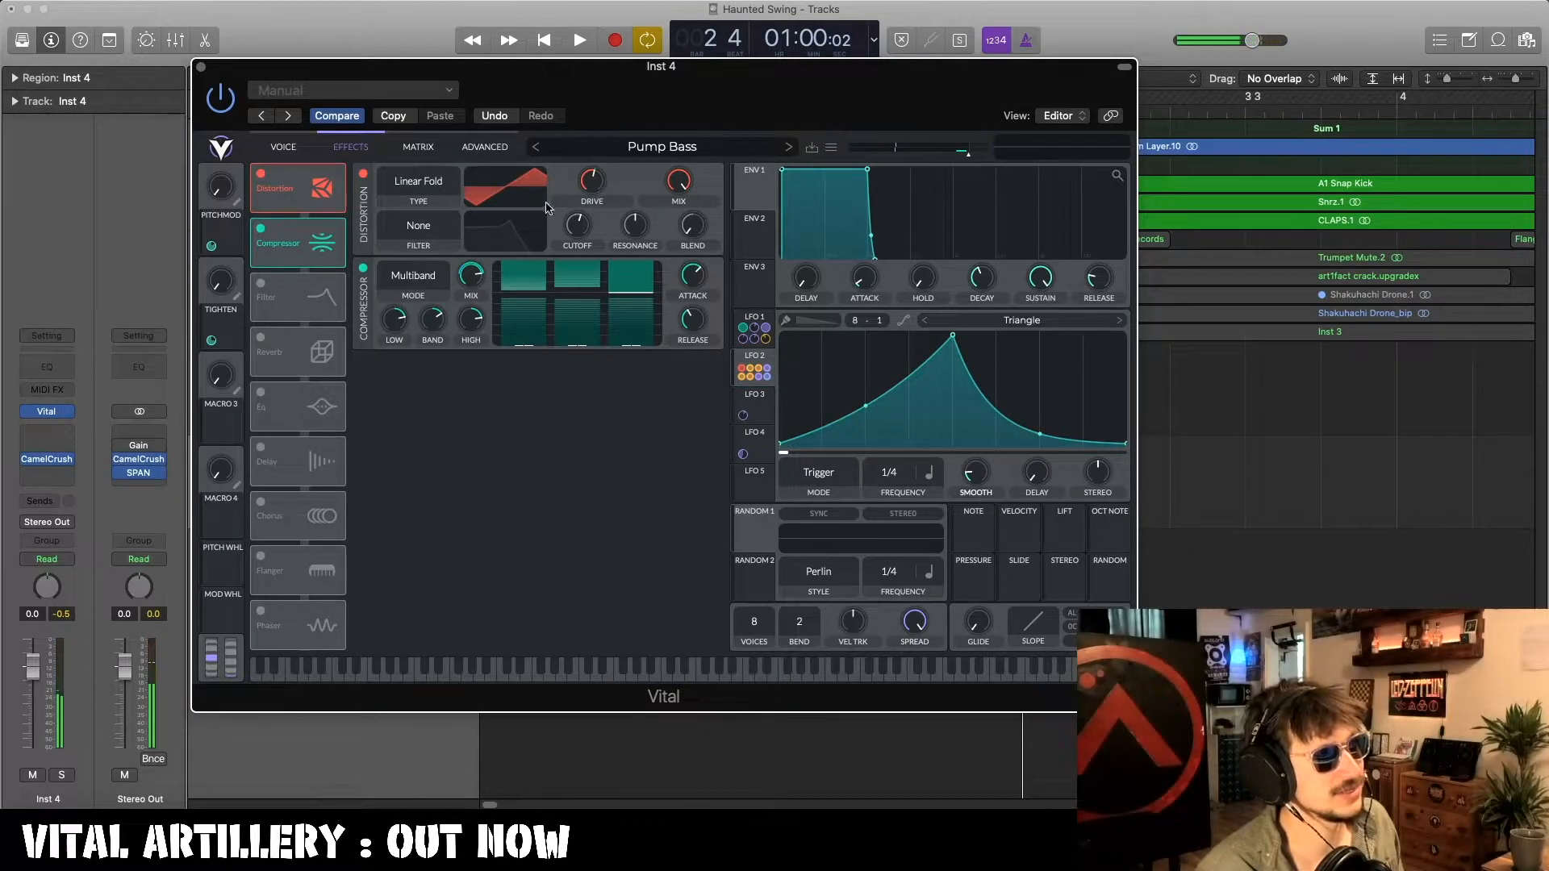
pyautogui.press('space')
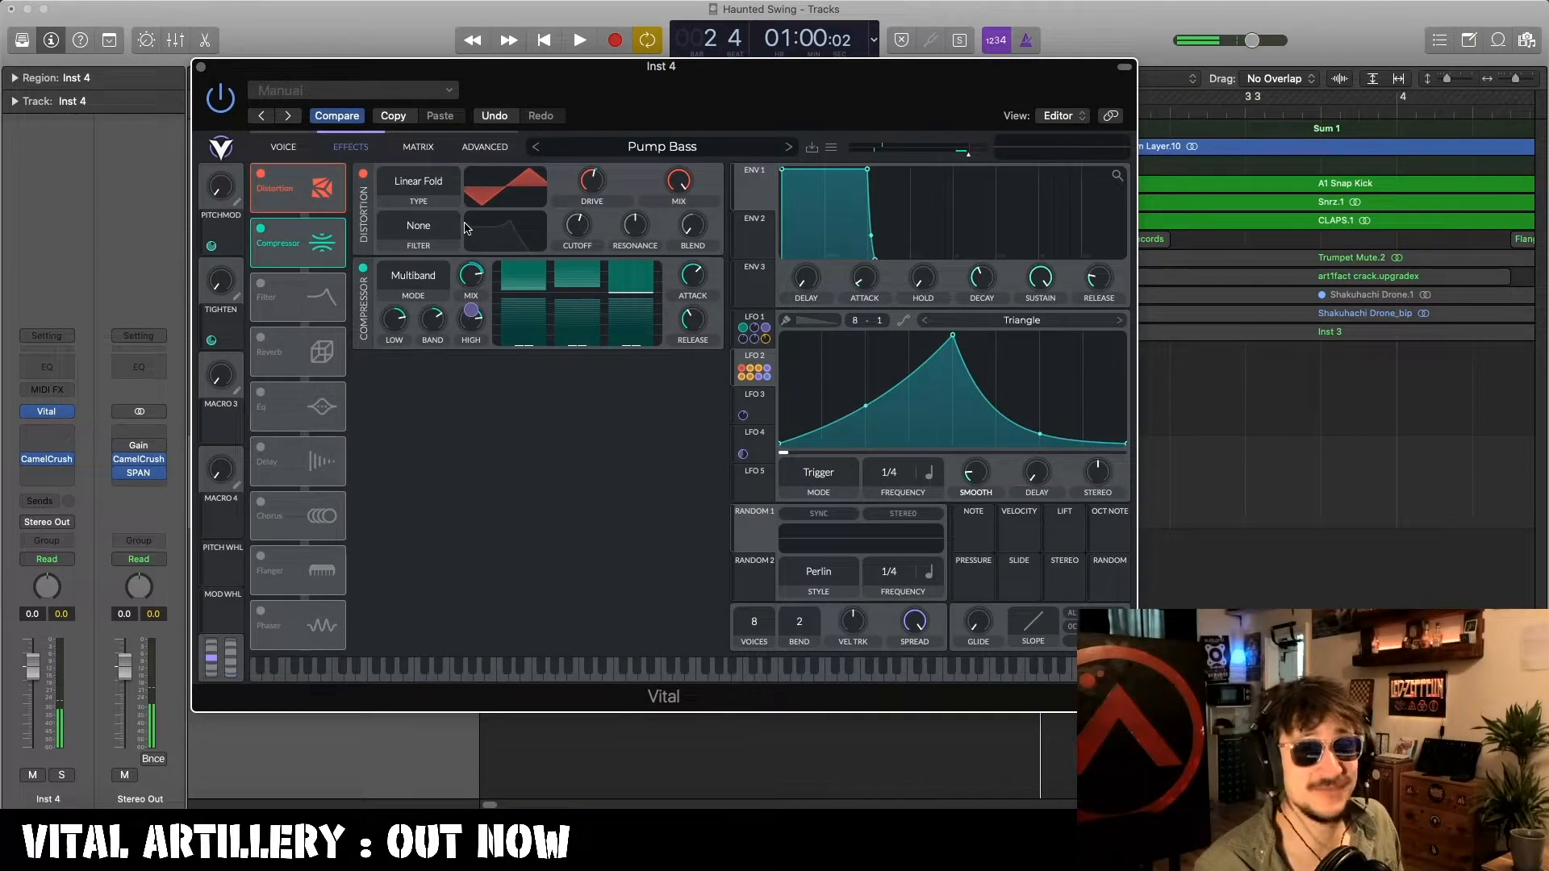
# Show LFO 1's modulation targets, unbypass its modulation of the sampler's pitch, and audition the bass.
pyautogui.click(283, 148)
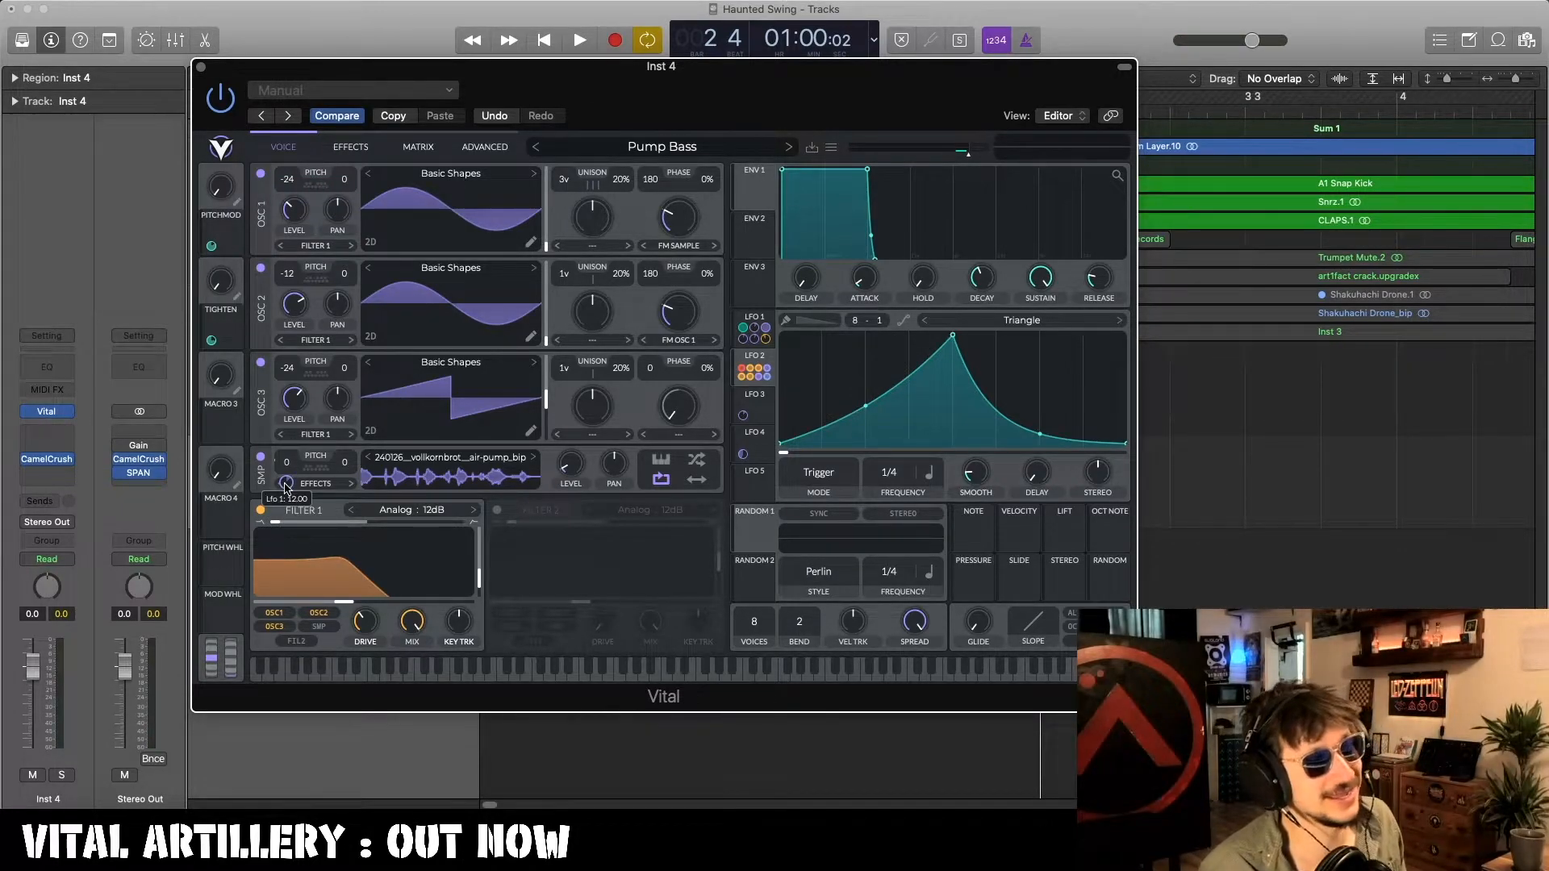
pyautogui.click(764, 321)
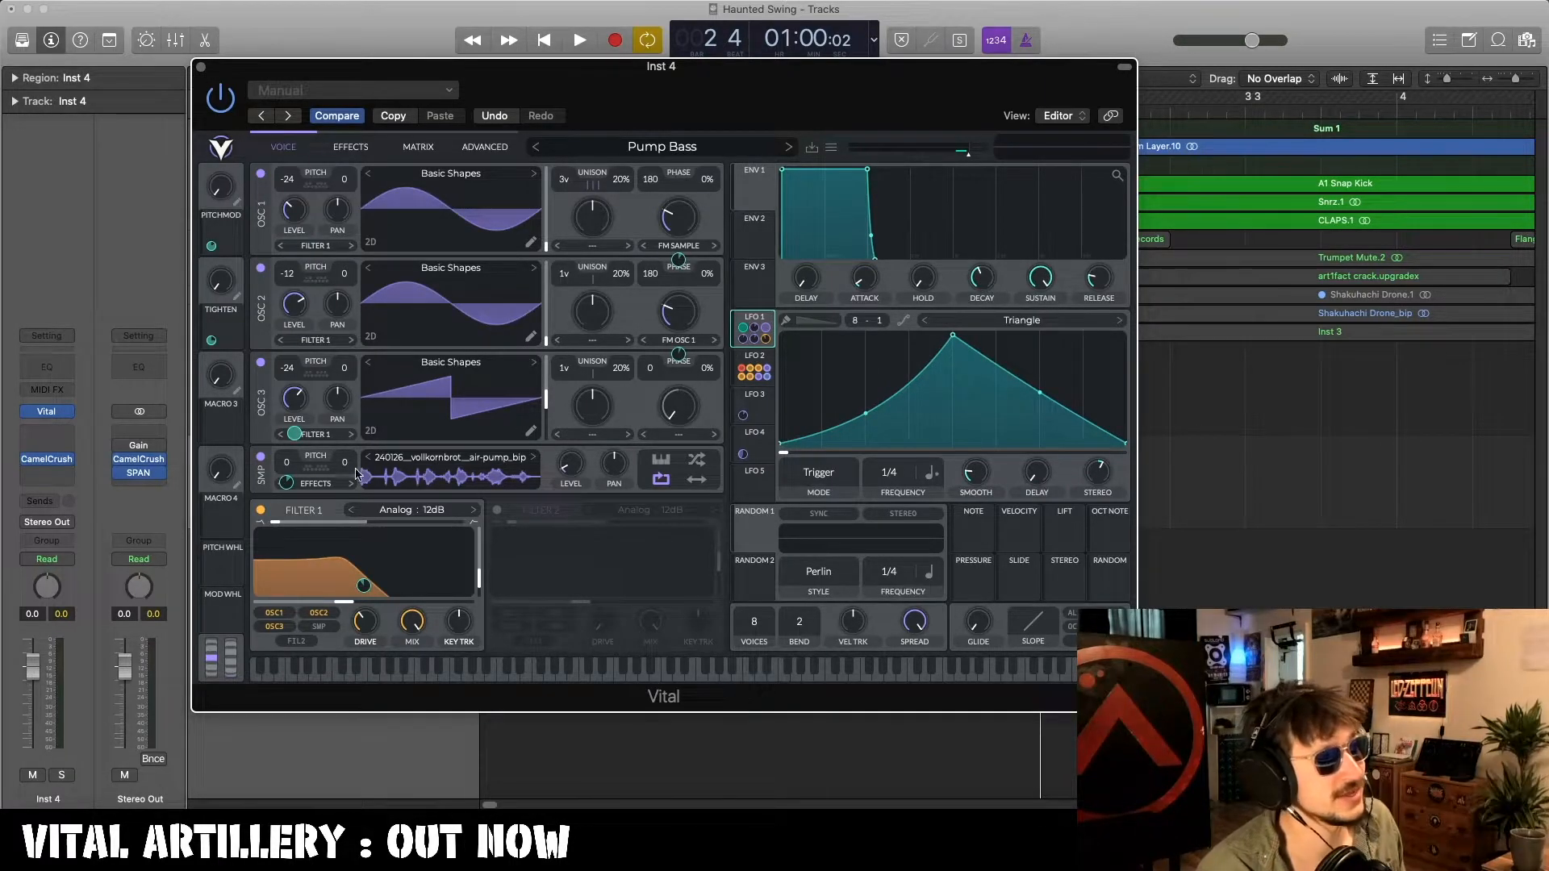
pyautogui.click(310, 512)
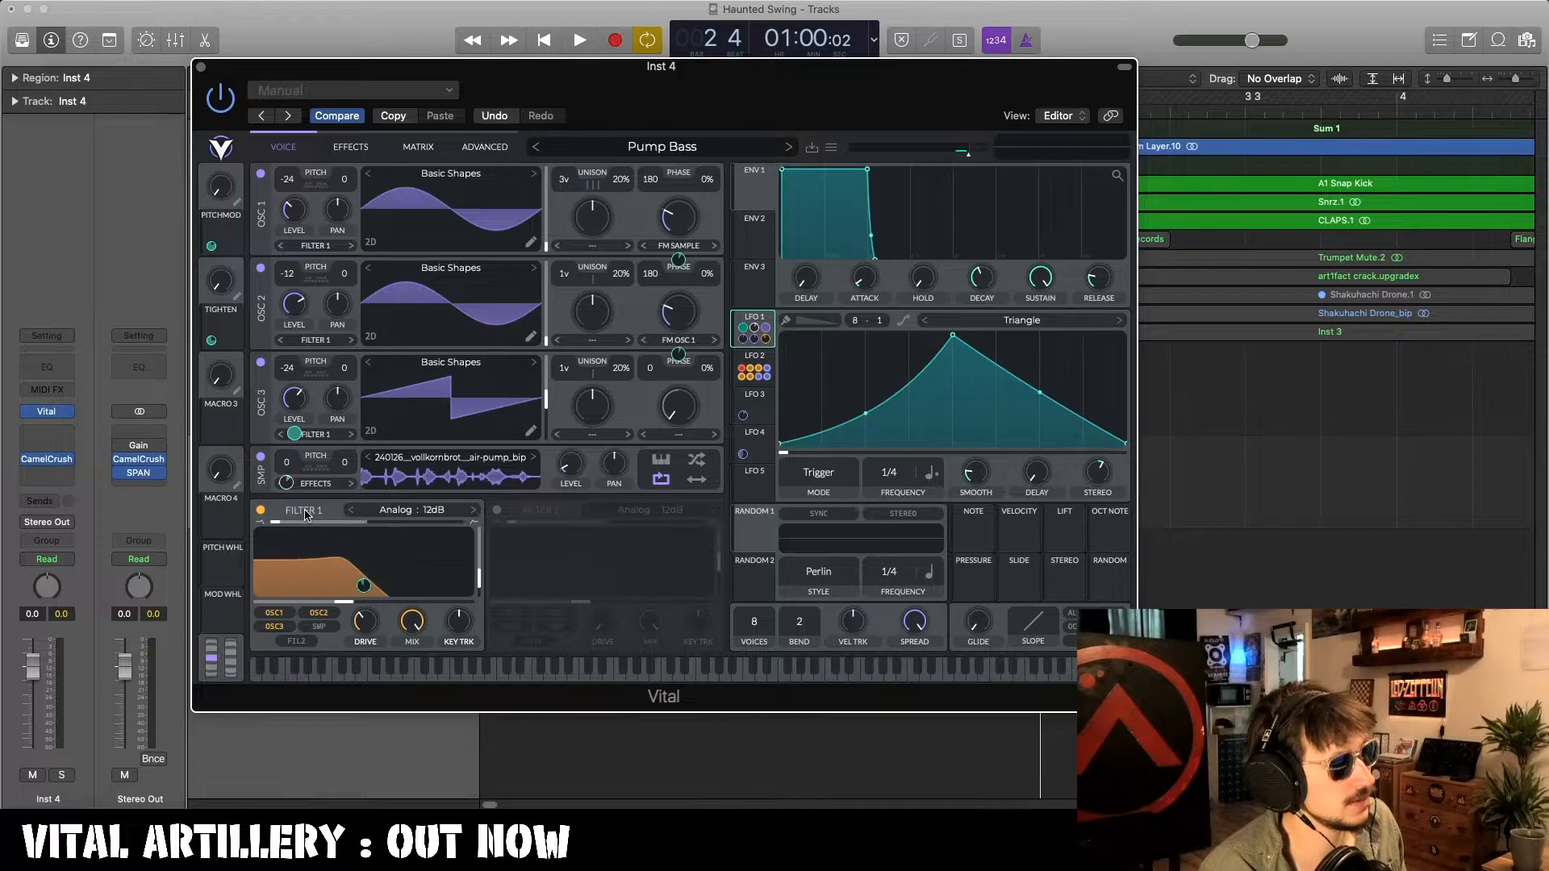
pyautogui.press('space')
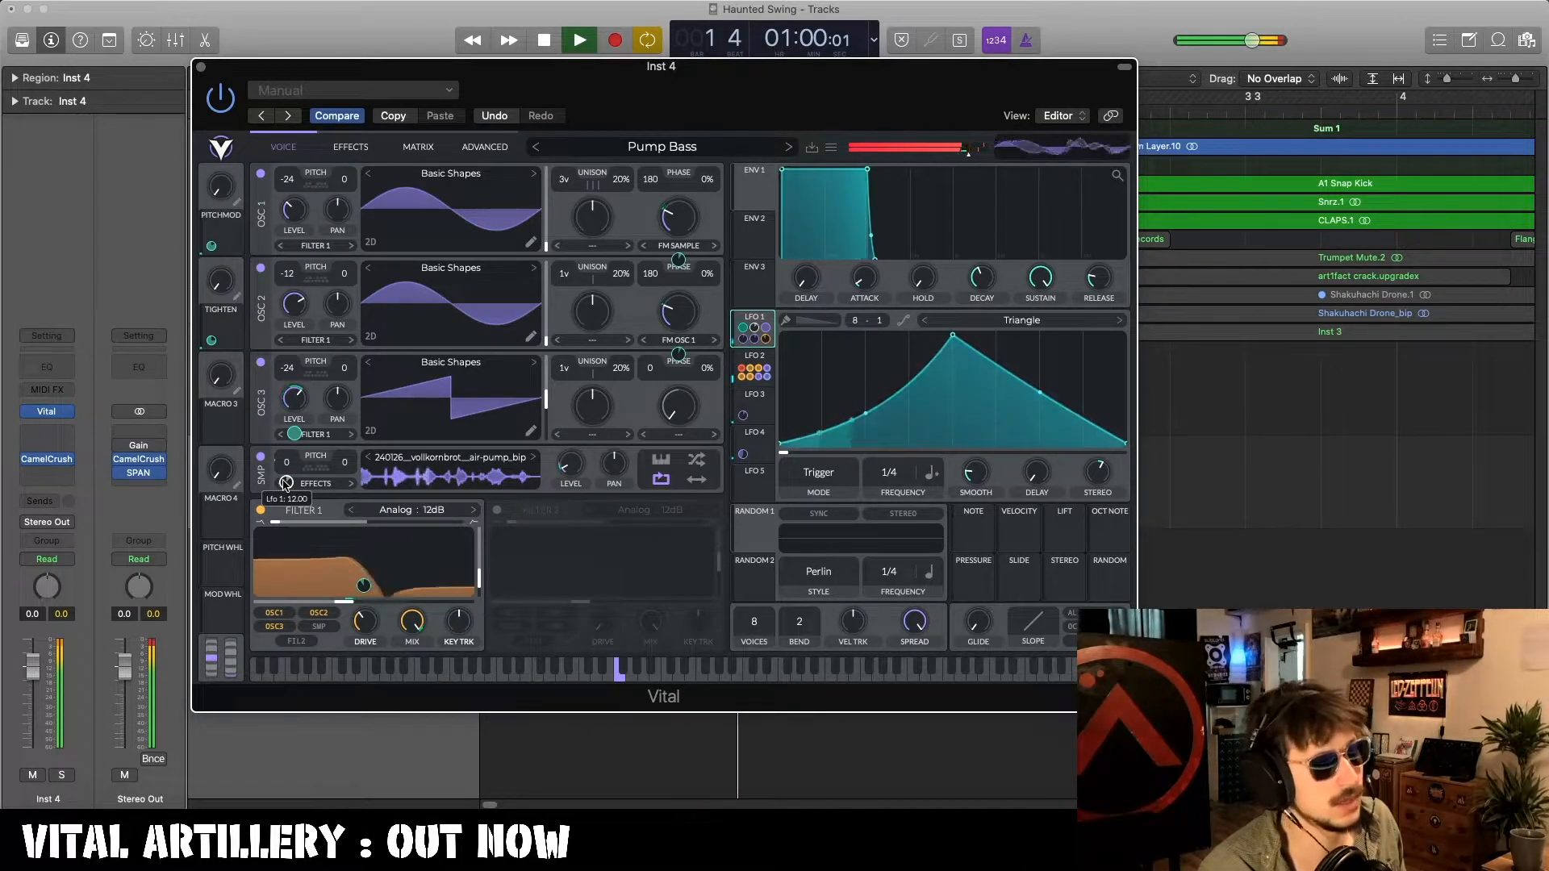
pyautogui.press('space')
pyautogui.rightClick(285, 483)
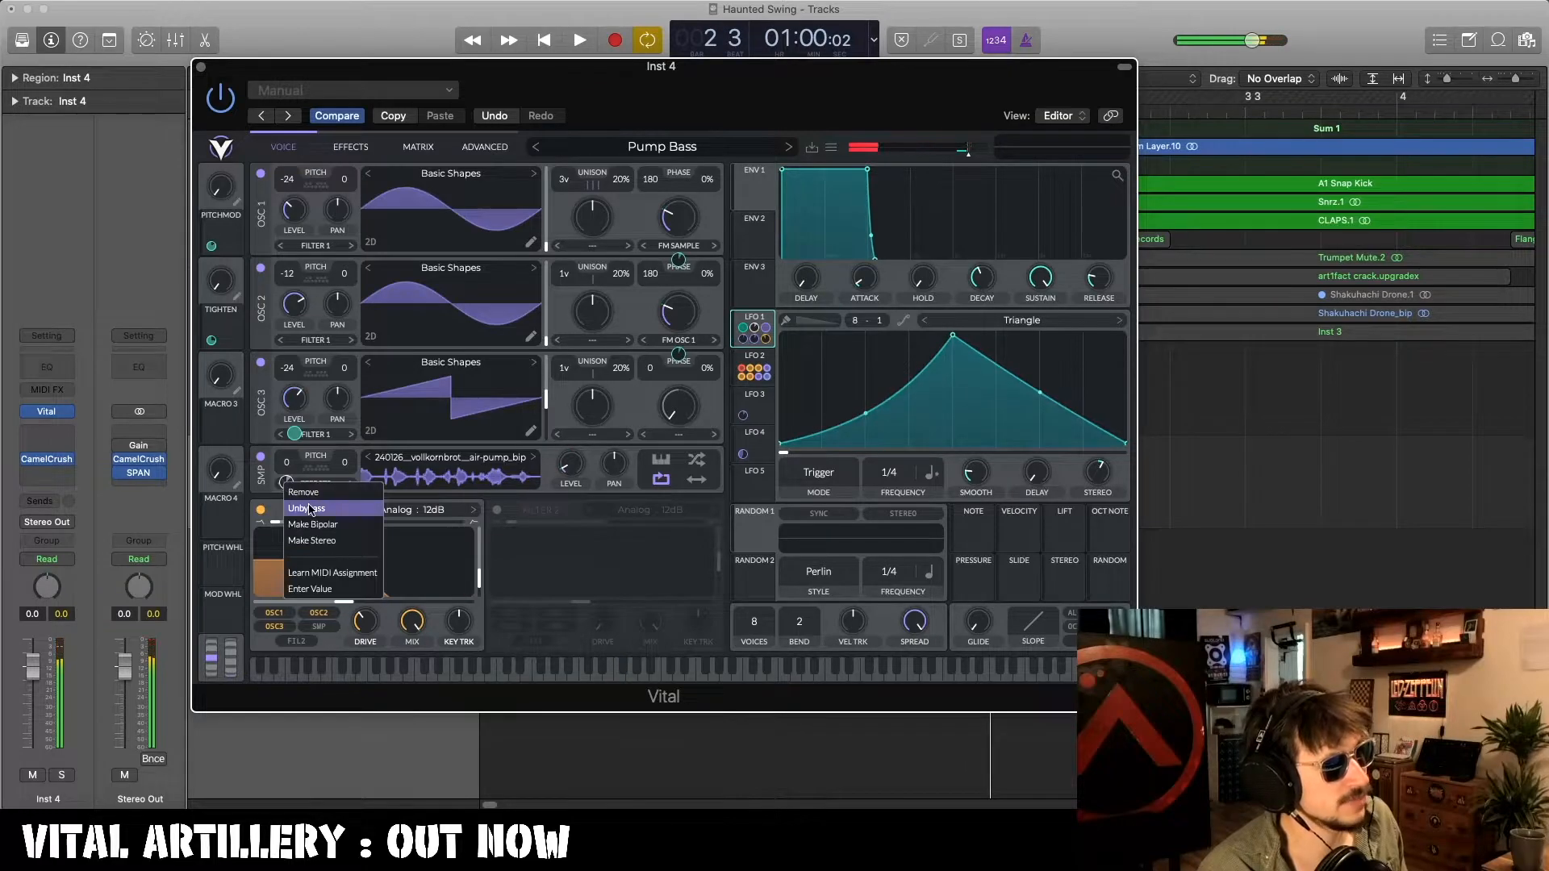
pyautogui.click(310, 508)
pyautogui.press('space')
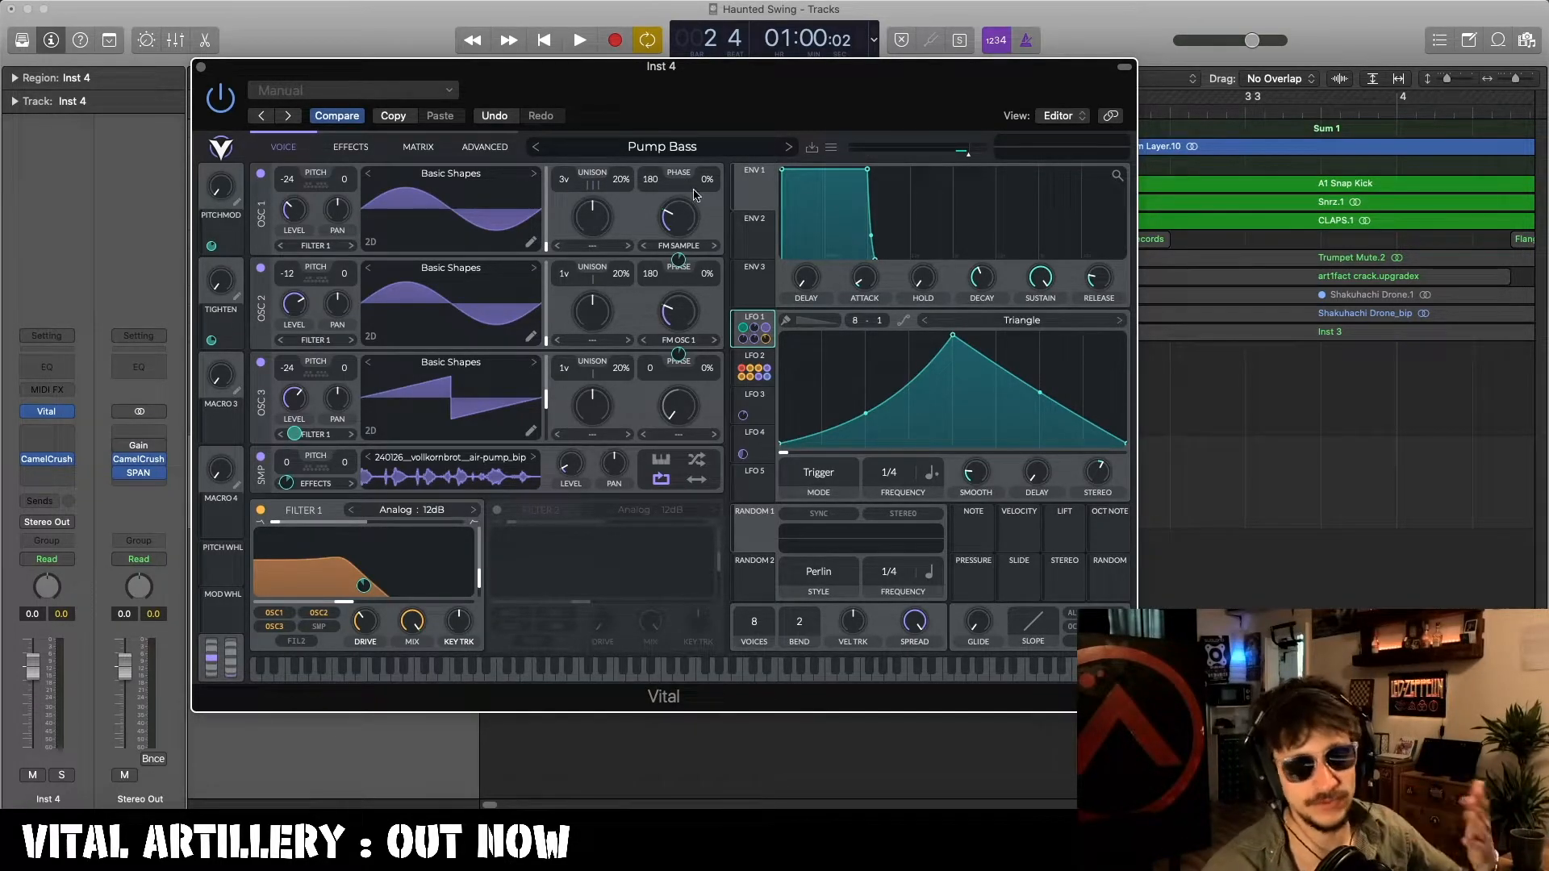
# Enable the Filter effect in the effects chain and audition the bass through it.
pyautogui.click(360, 146)
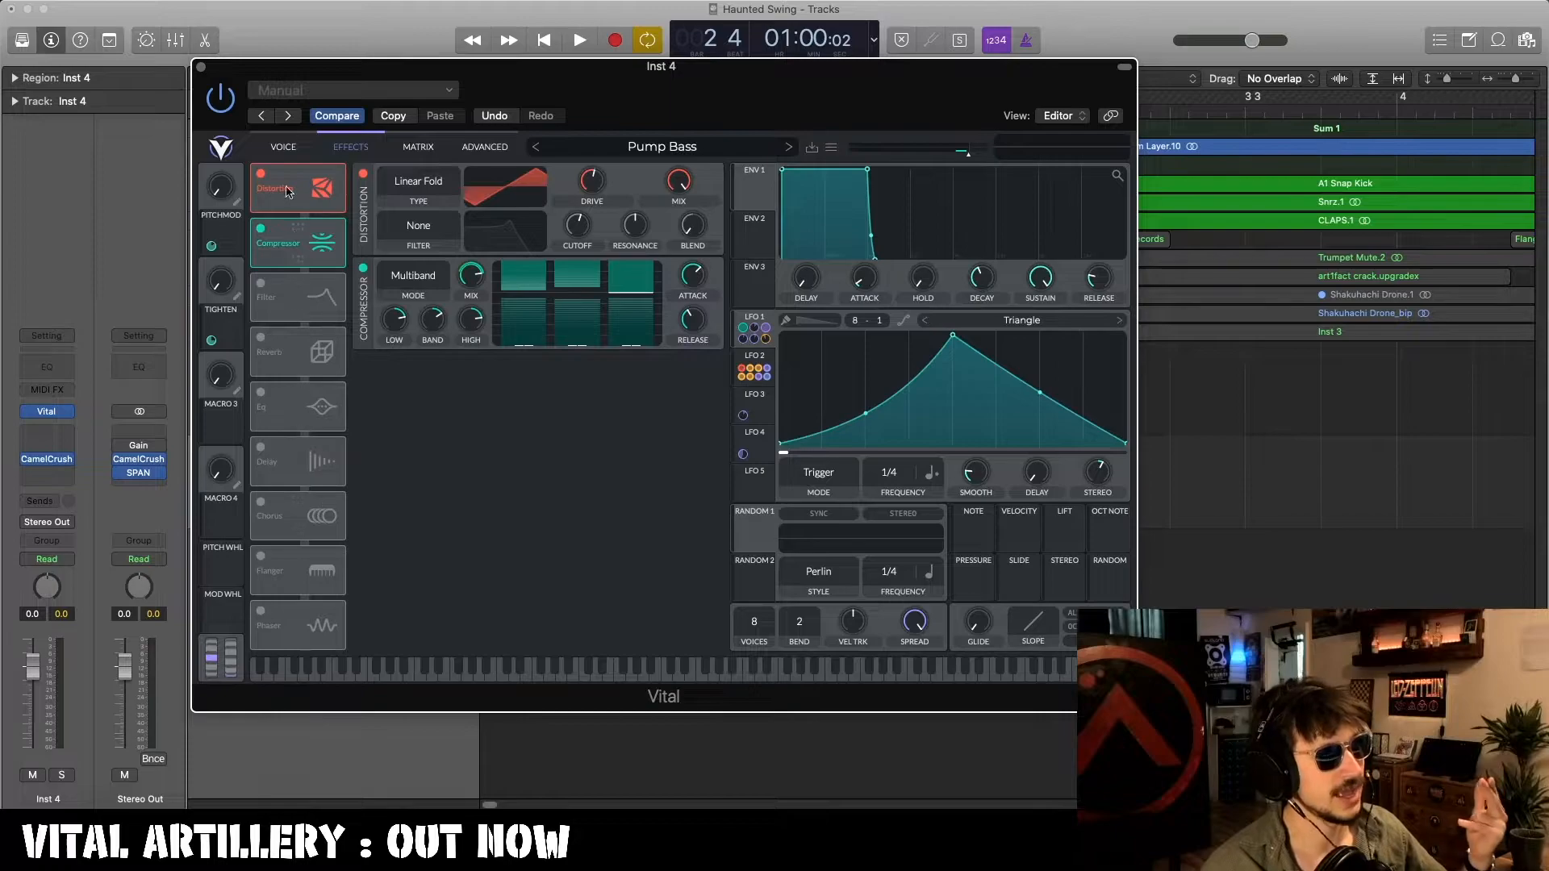
pyautogui.click(283, 145)
pyautogui.press('space')
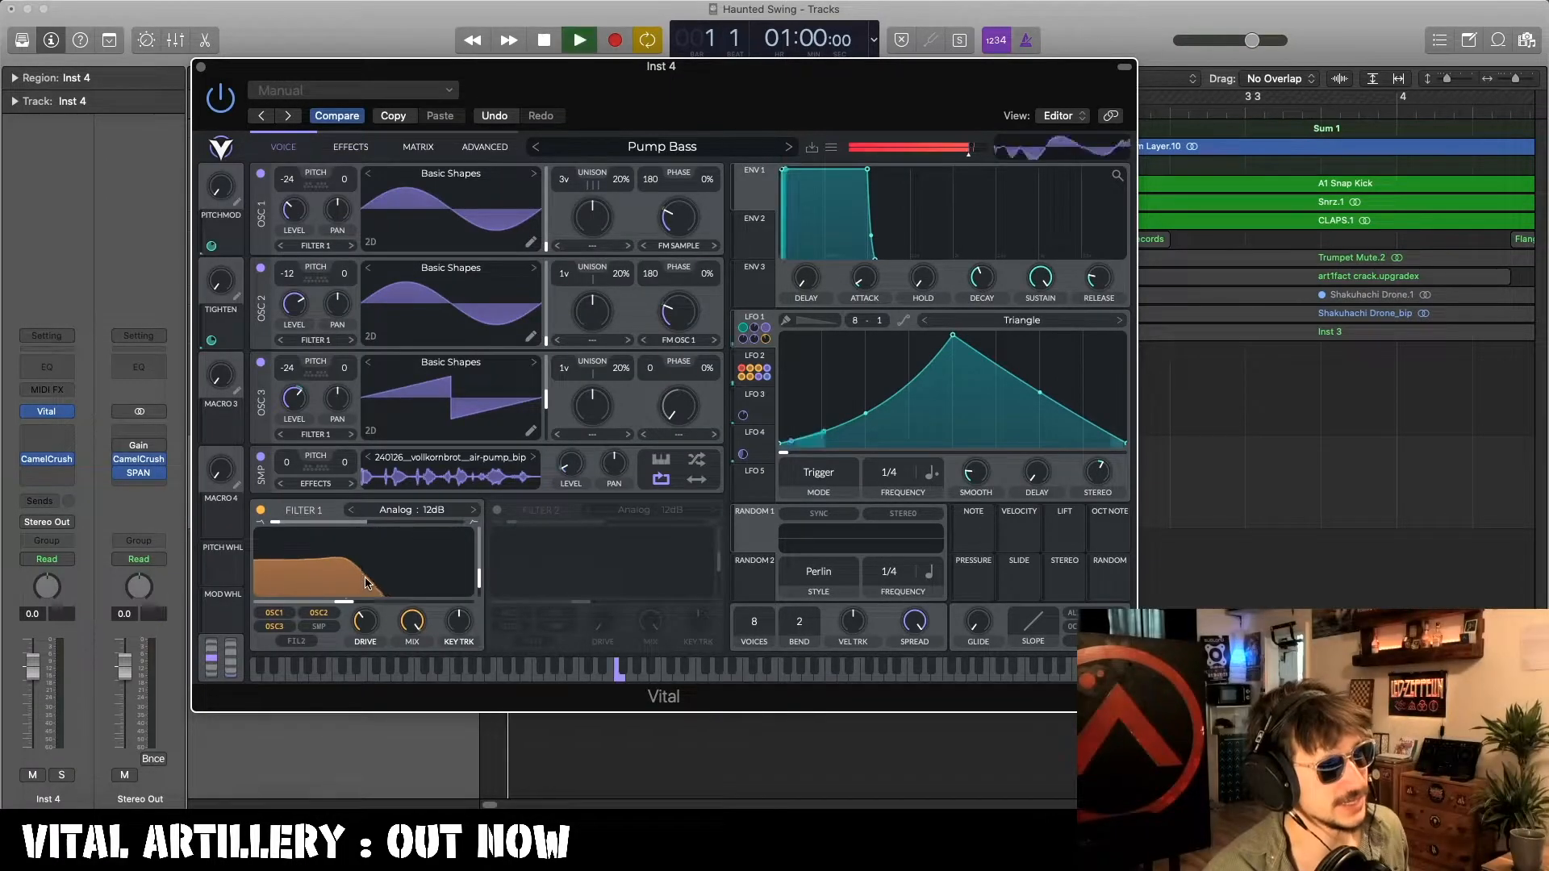
pyautogui.click(321, 149)
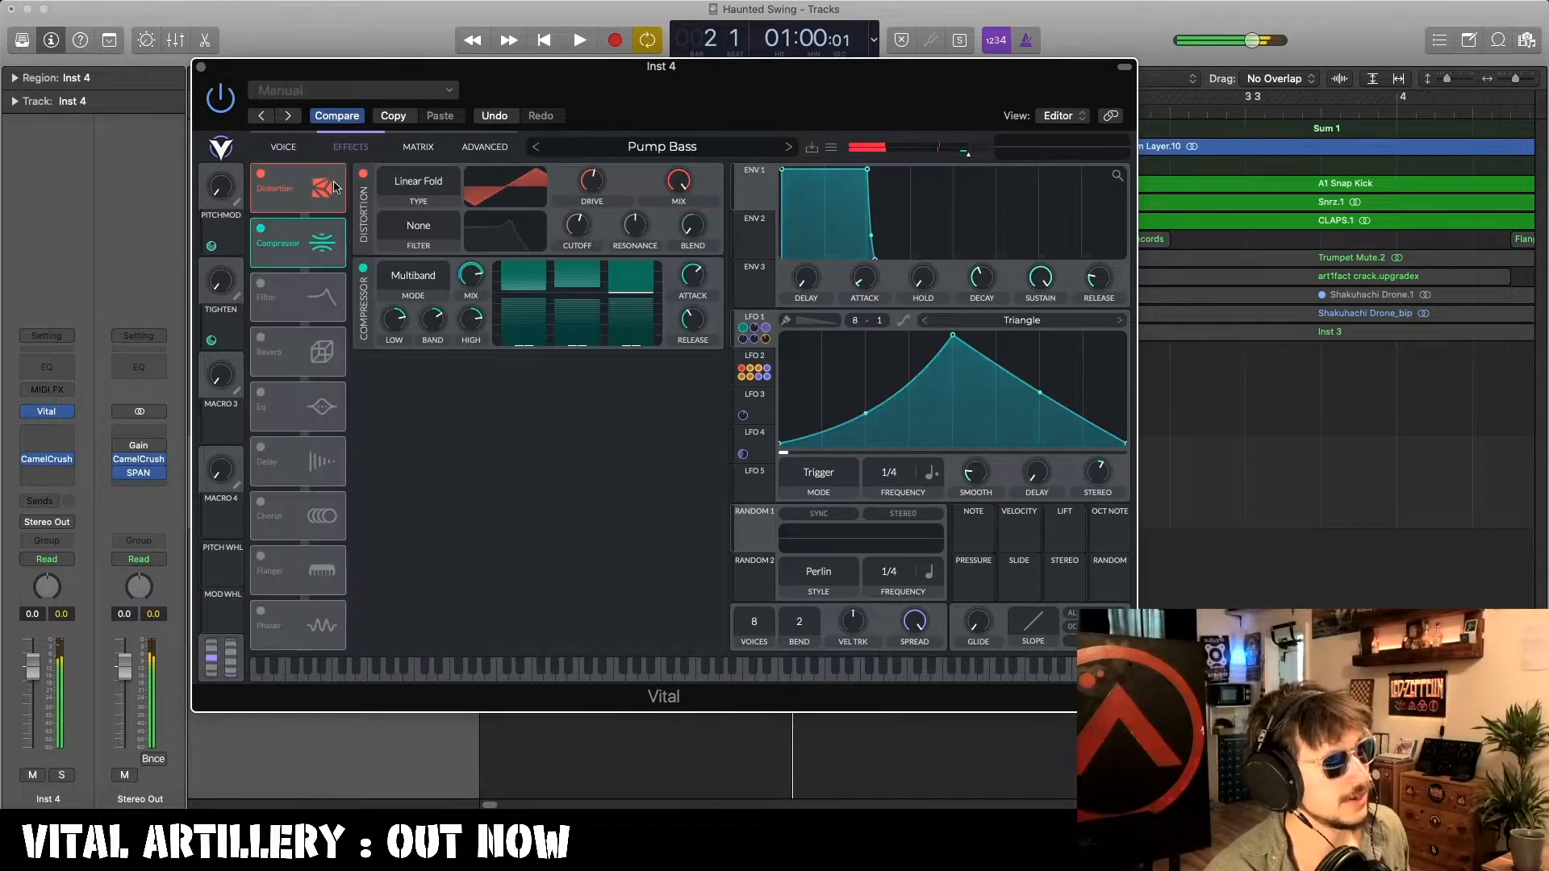
pyautogui.click(261, 283)
pyautogui.press('space')
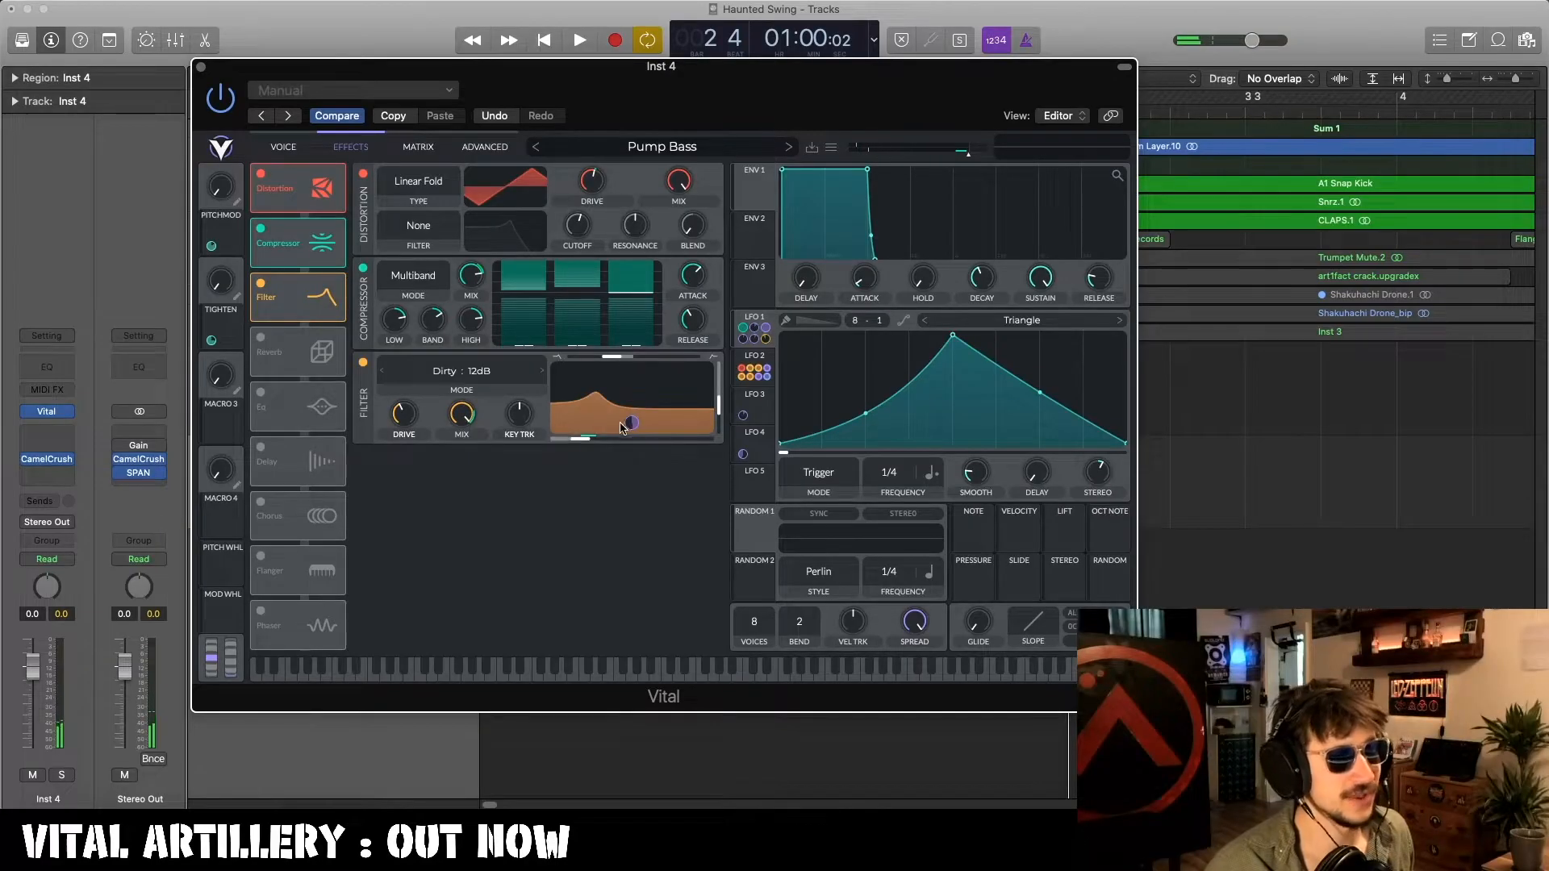
pyautogui.press('space')
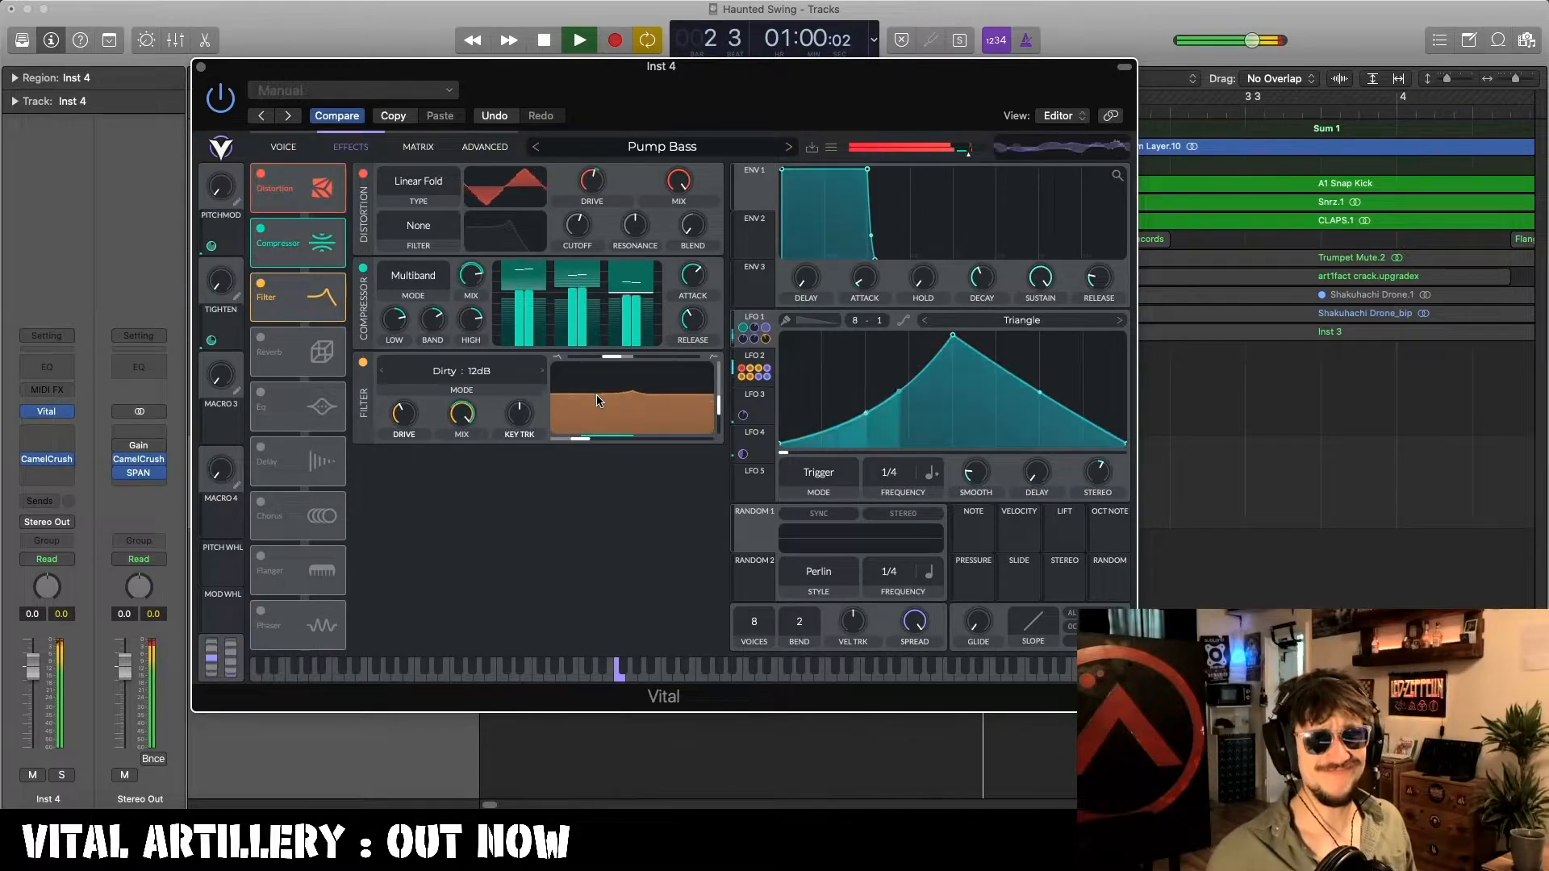
pyautogui.press('space')
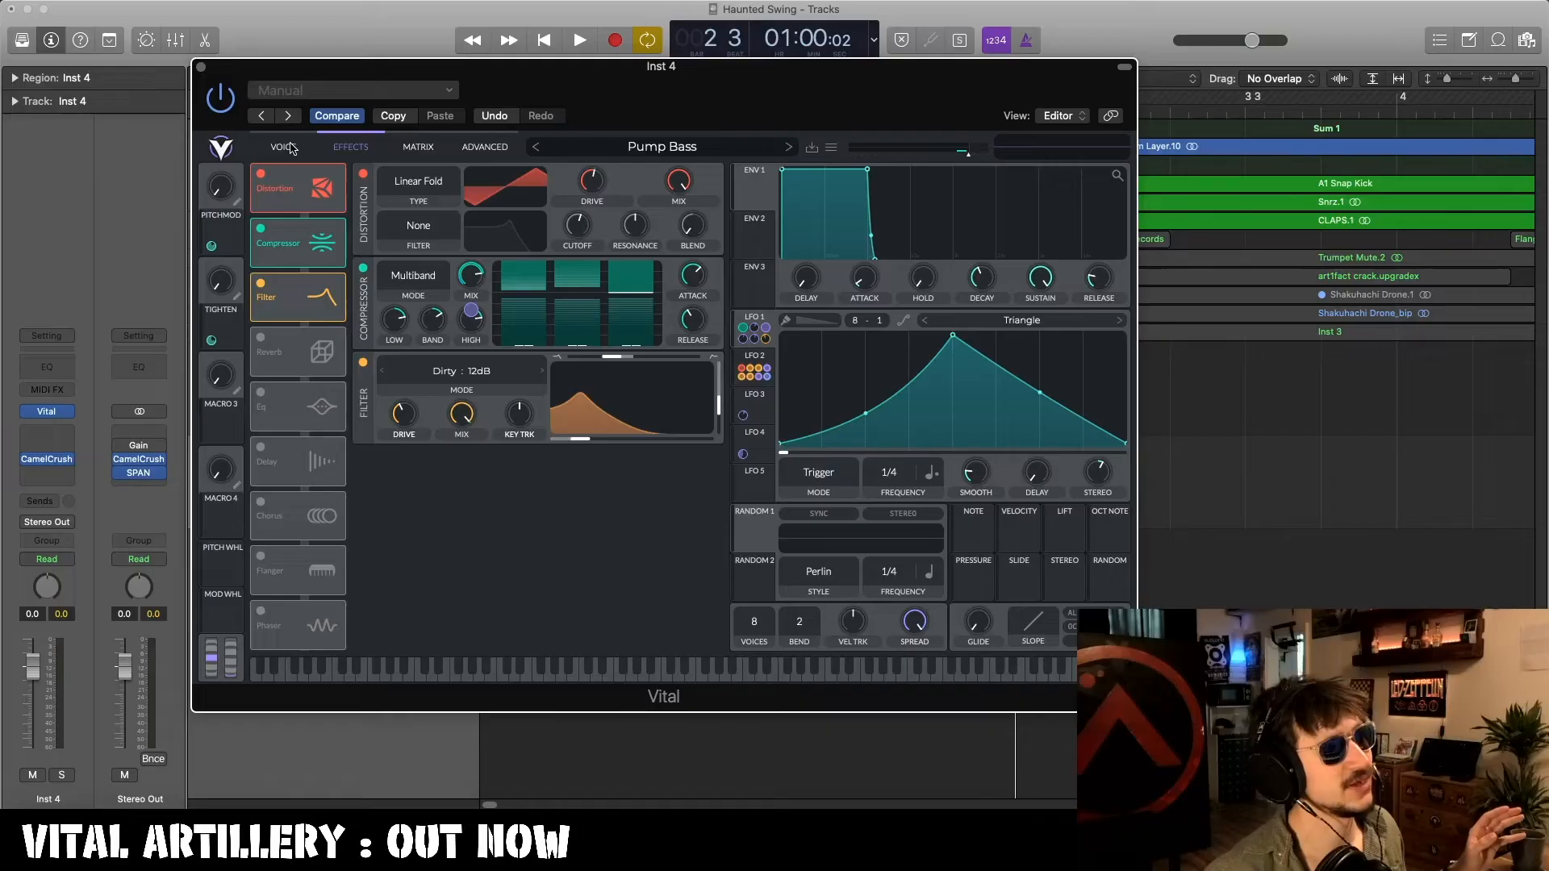
# Try out oscillator 1's unison voice amount during playback, ending at 3 voices.
pyautogui.click(292, 147)
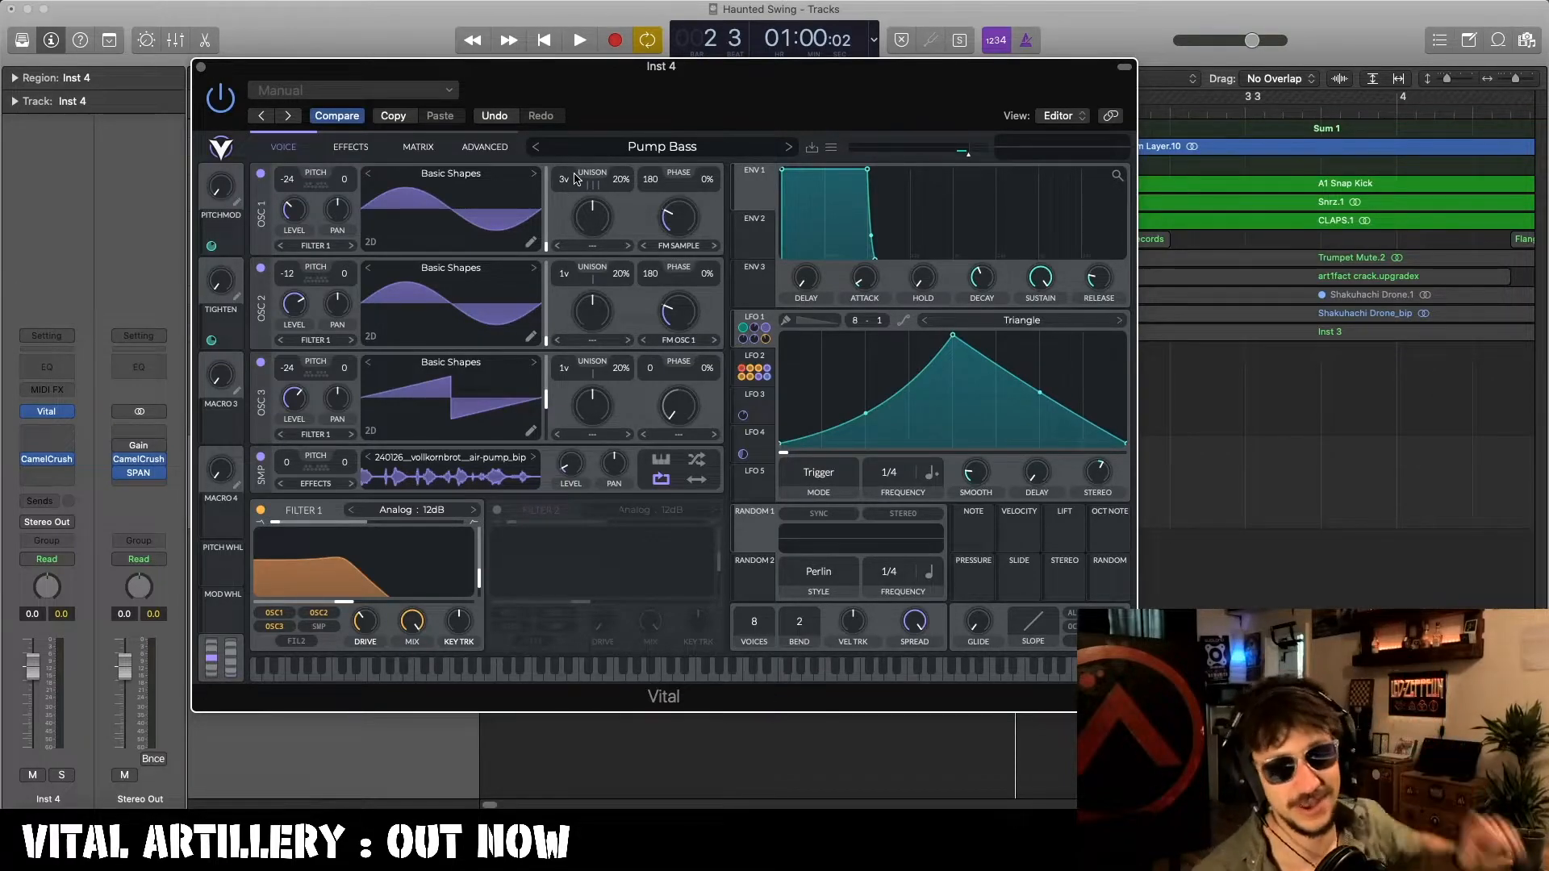
pyautogui.press('space')
pyautogui.moveTo(569, 213); pyautogui.dragTo(573, 192)
pyautogui.press('space')
# Show LFO 2's modulation targets in the effects chain and play the bass to hear them.
pyautogui.click(347, 148)
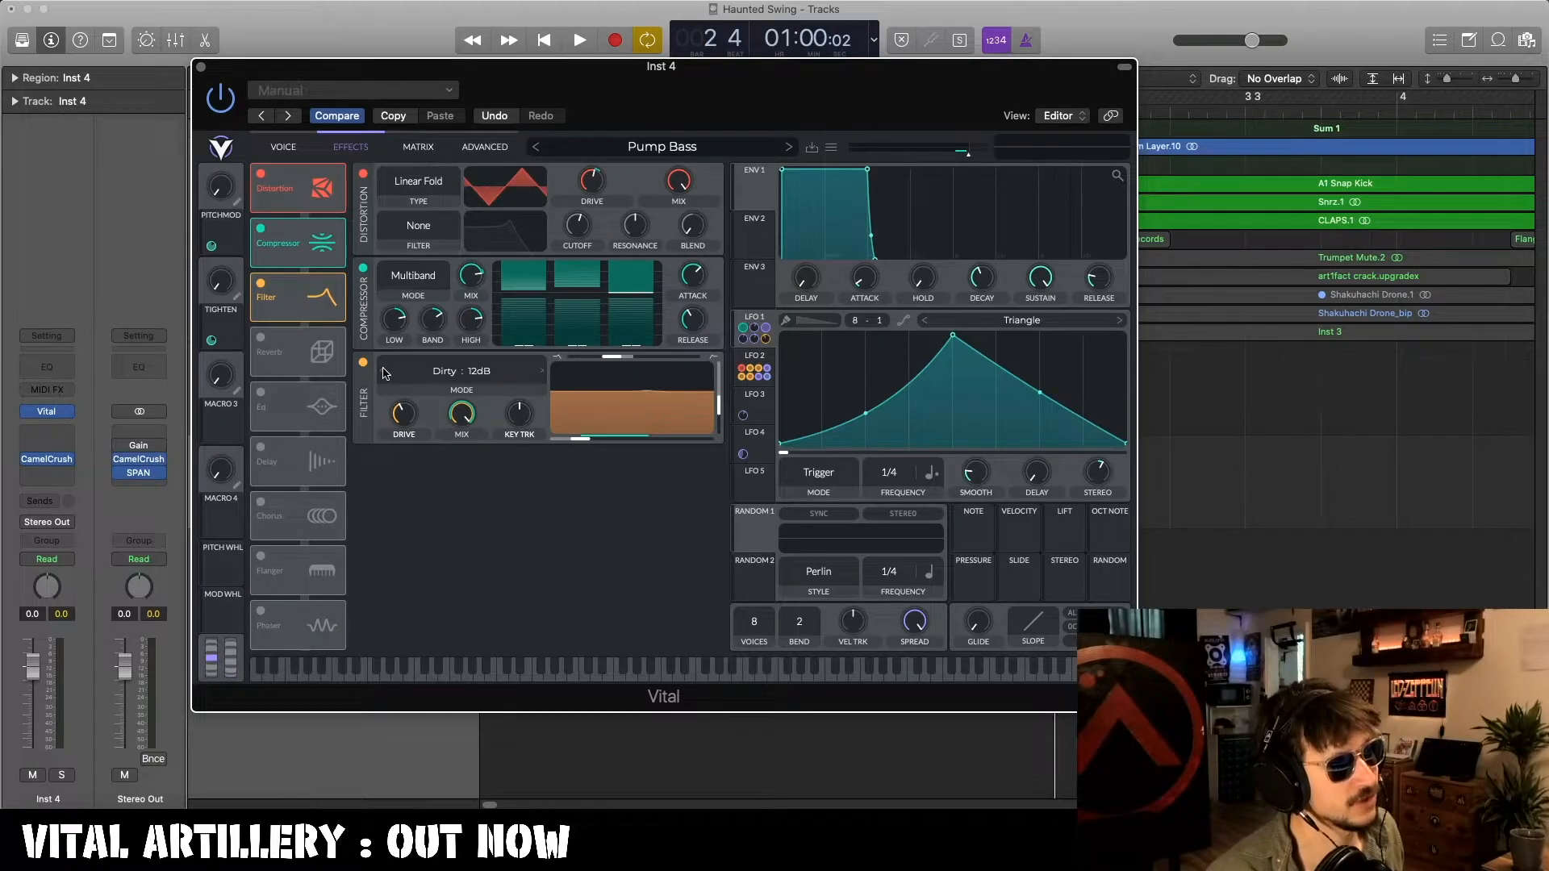
pyautogui.click(768, 358)
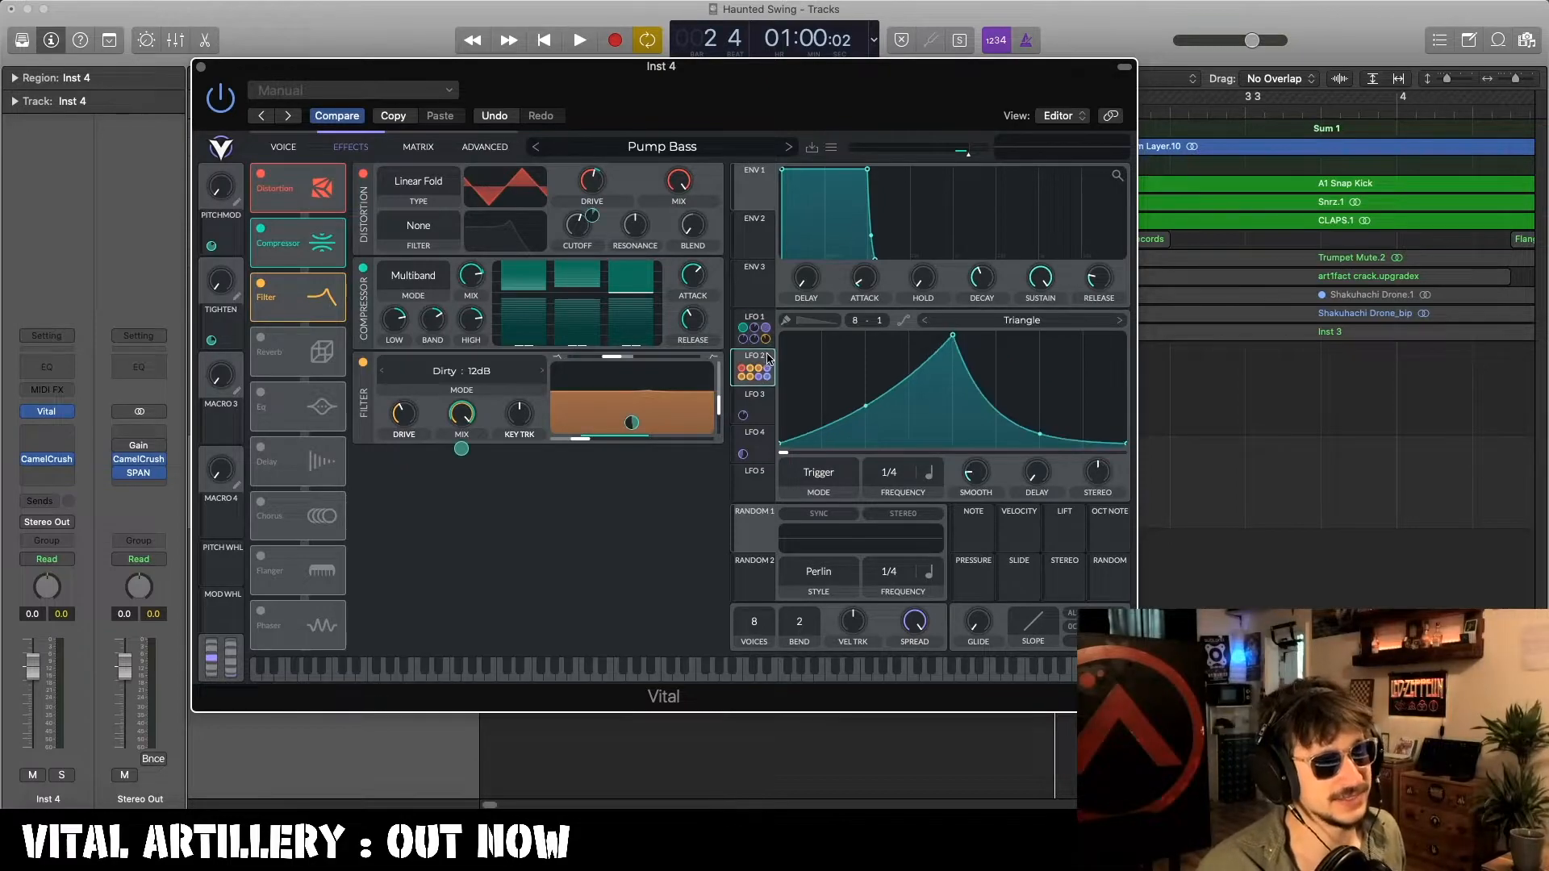
pyautogui.press('space')
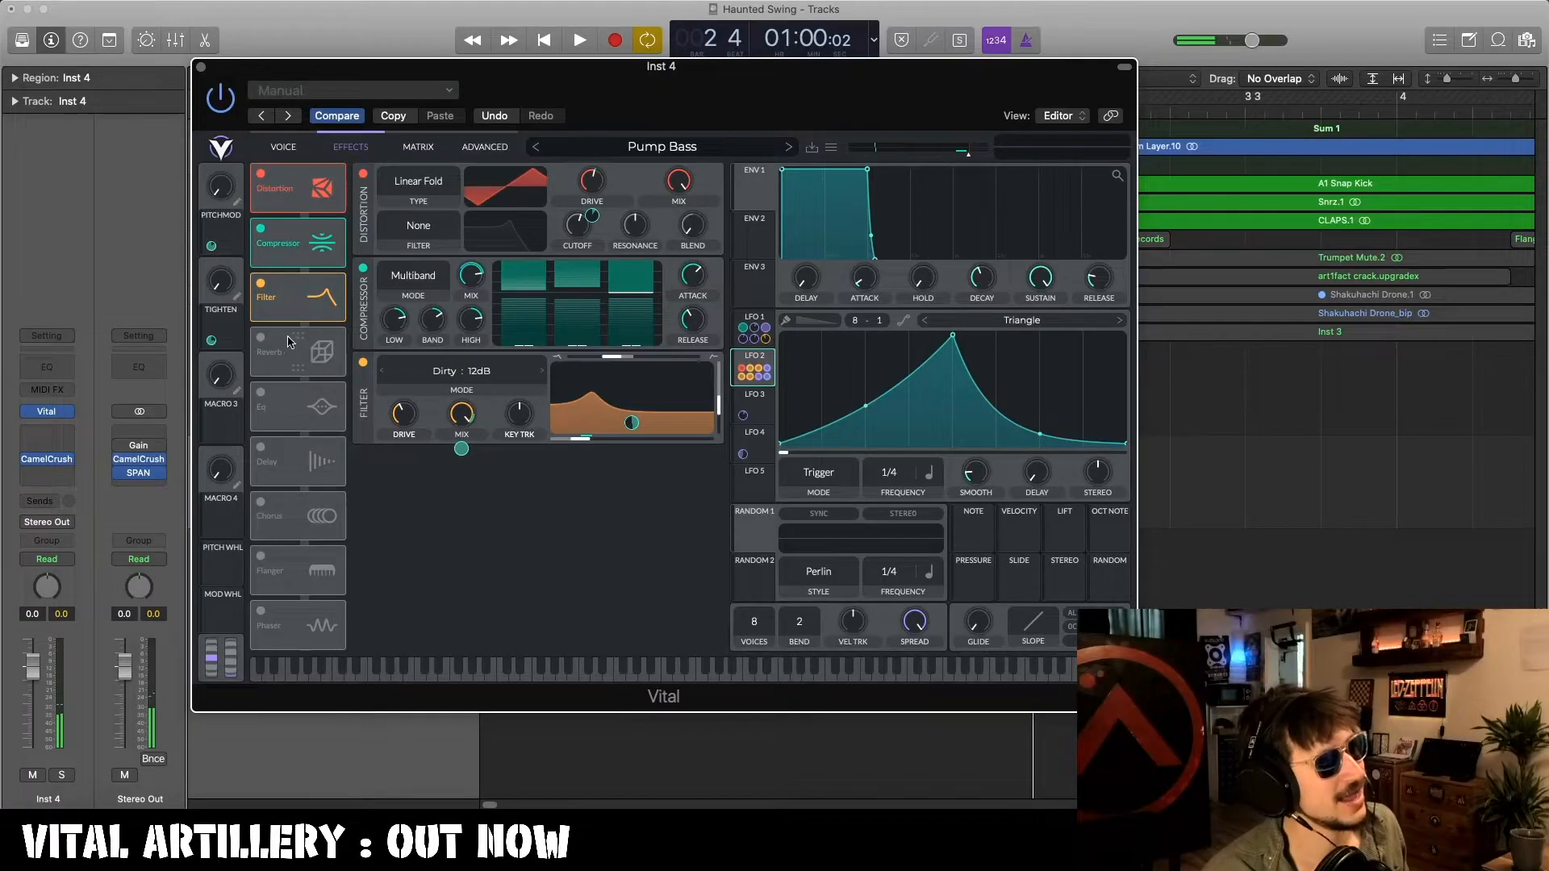
# Enable the Reverb effect and audition the bass with it.
pyautogui.click(266, 338)
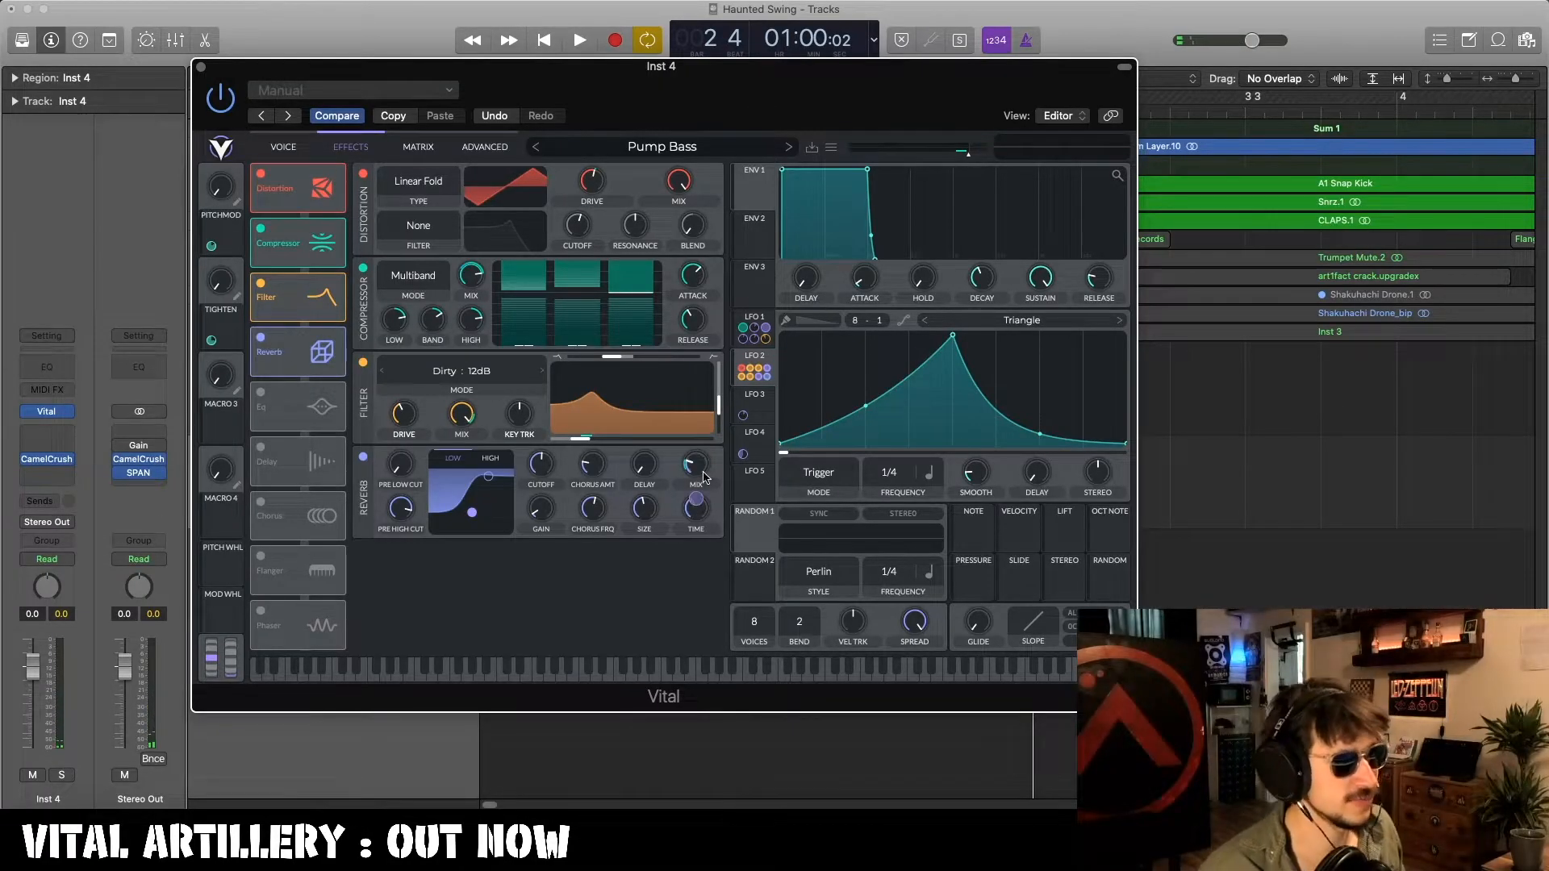
pyautogui.press('space')
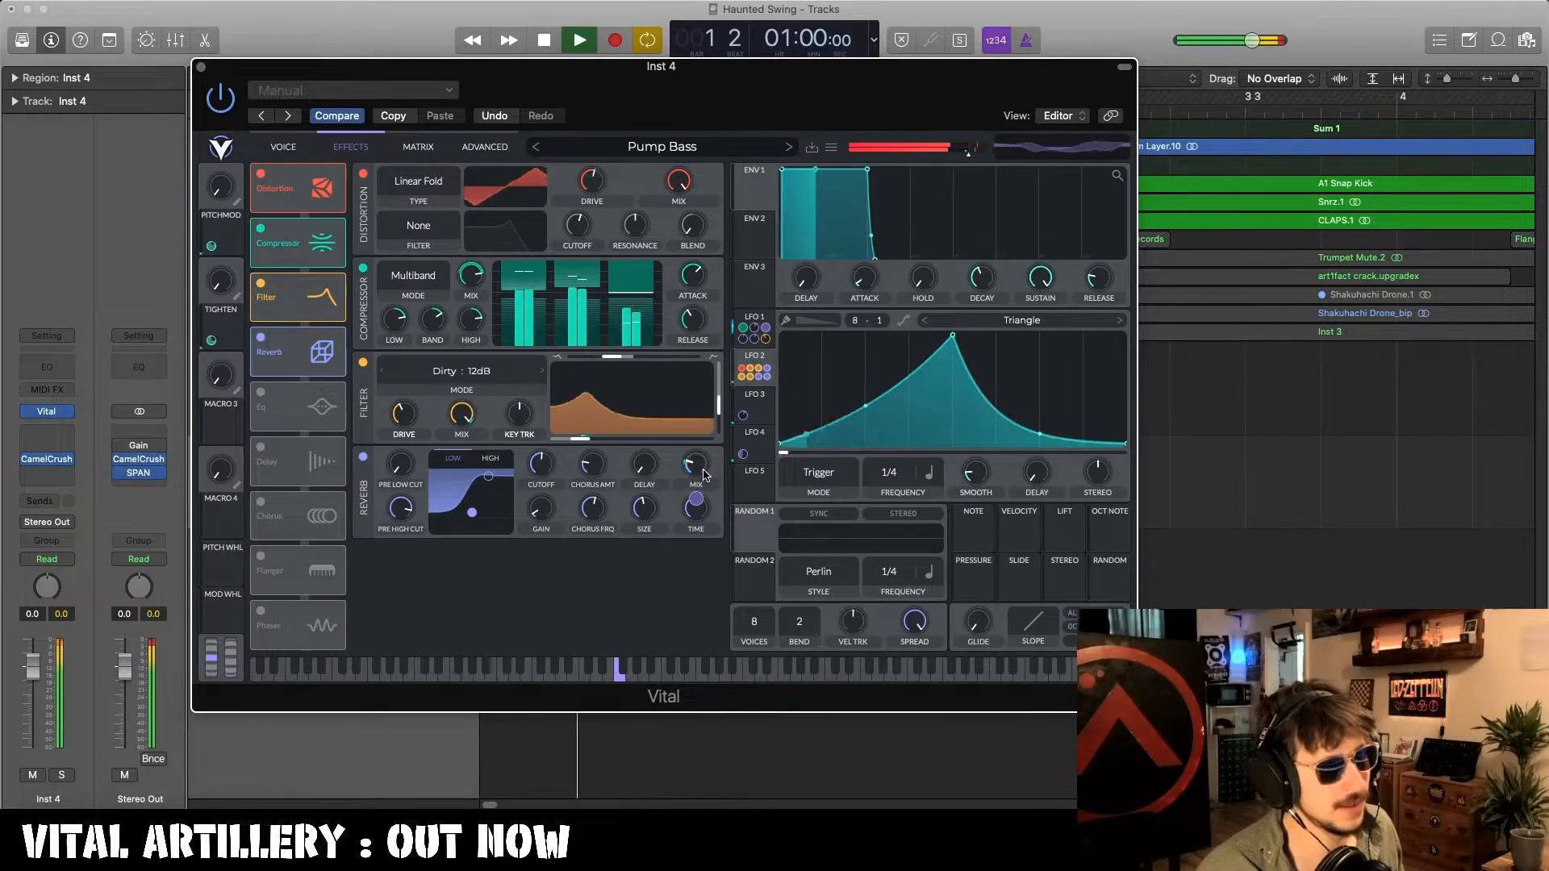
pyautogui.press('space')
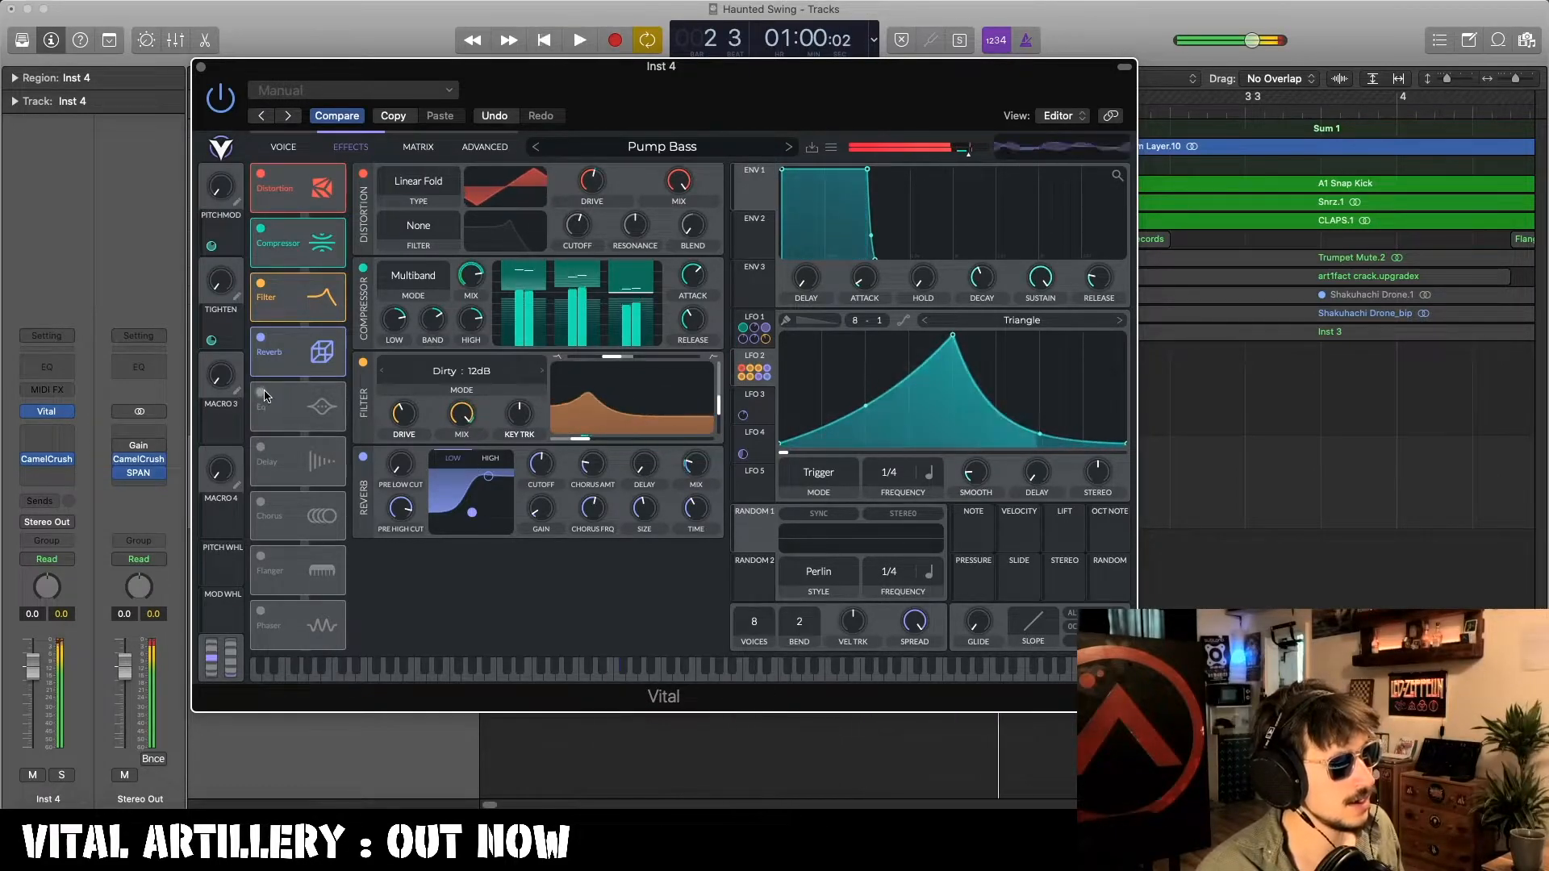
# Enable the EQ effect and slightly adjust its middle band point while the bass plays.
pyautogui.click(259, 392)
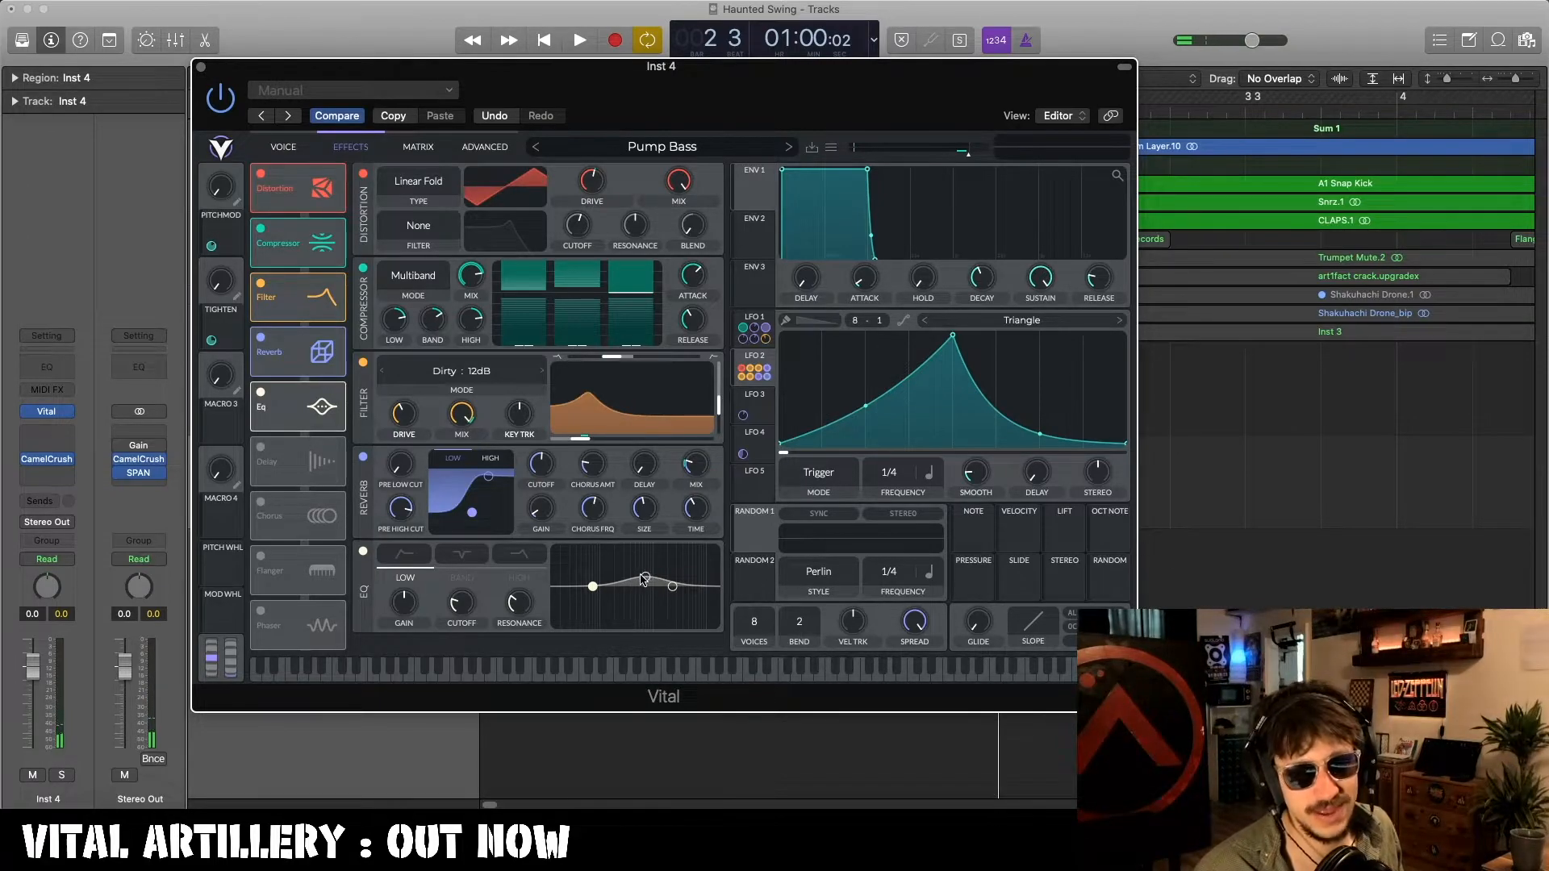
pyautogui.press('space')
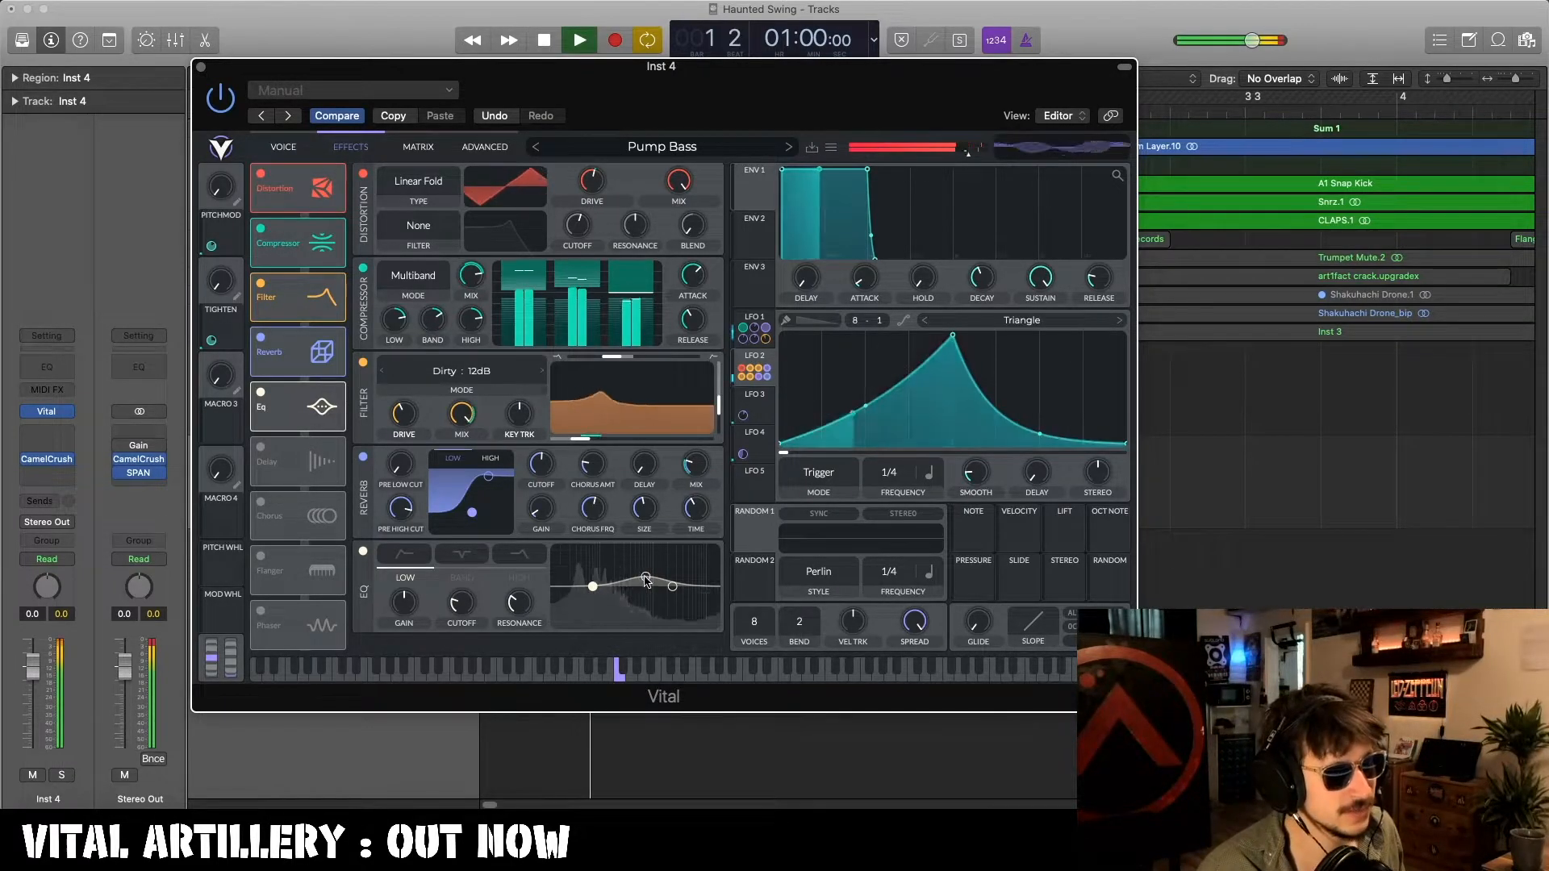
pyautogui.moveTo(646, 573); pyautogui.dragTo(648, 576)
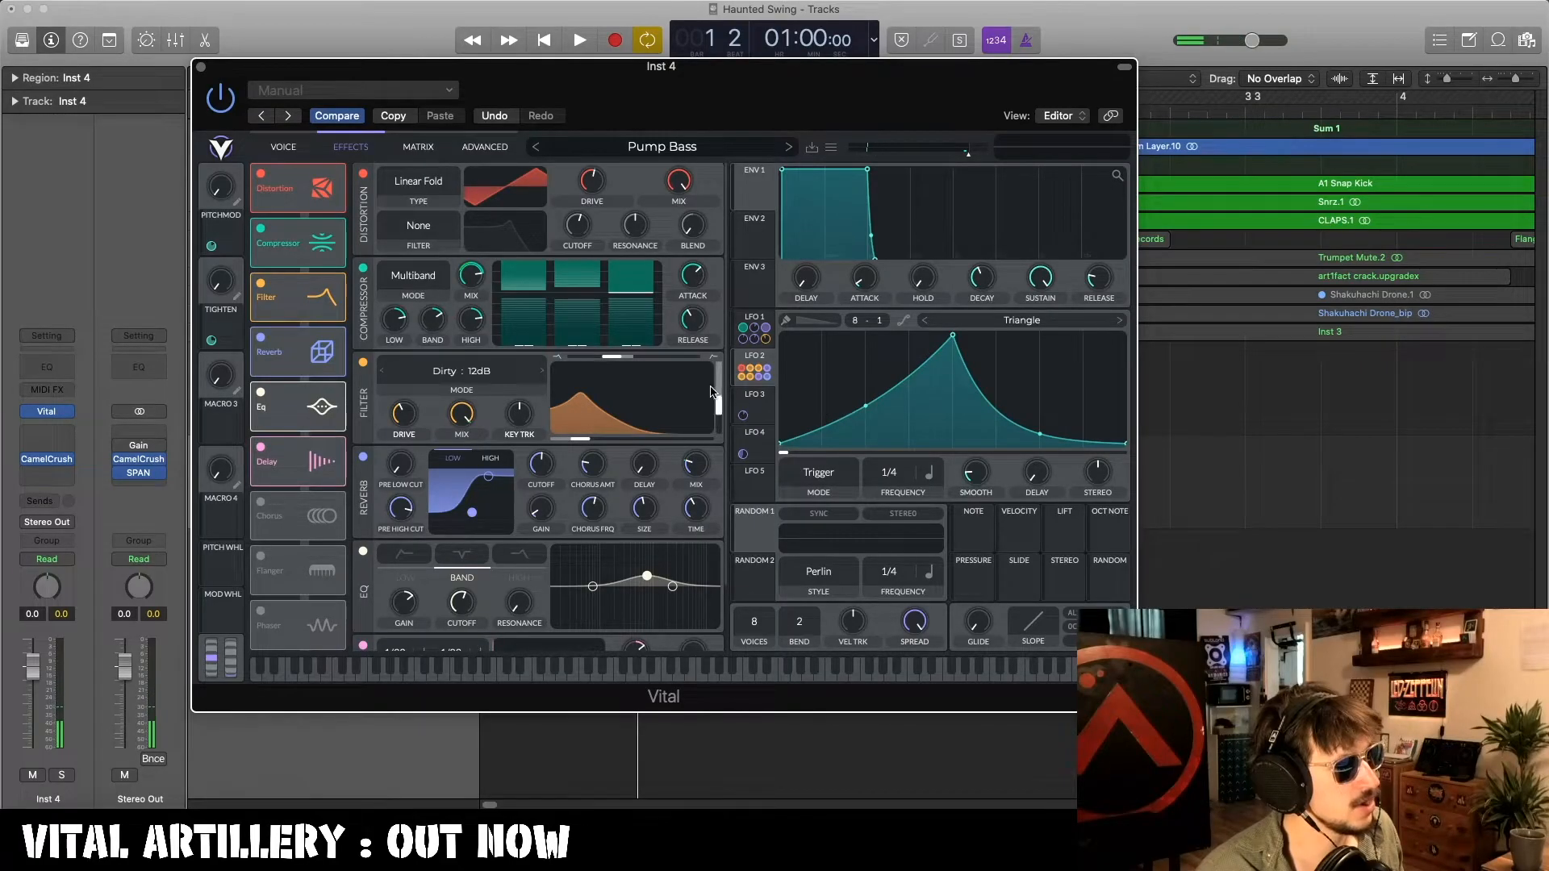
# Enable the Delay and Chorus effects and set the chorus mix to about 39% during playback.
pyautogui.scroll(-3, 725, 385)
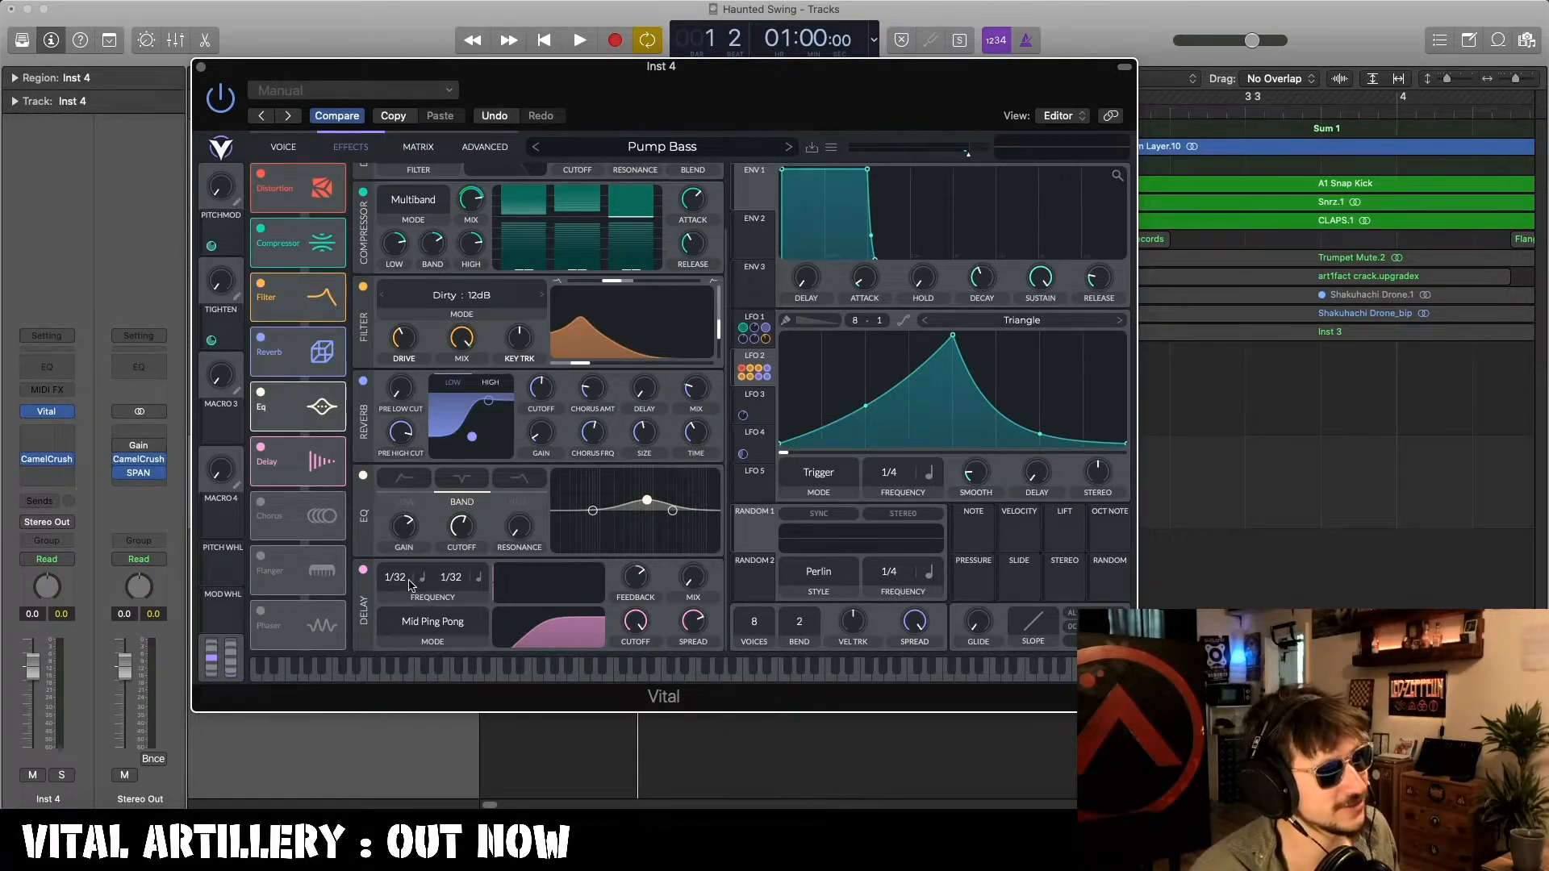
pyautogui.press('space')
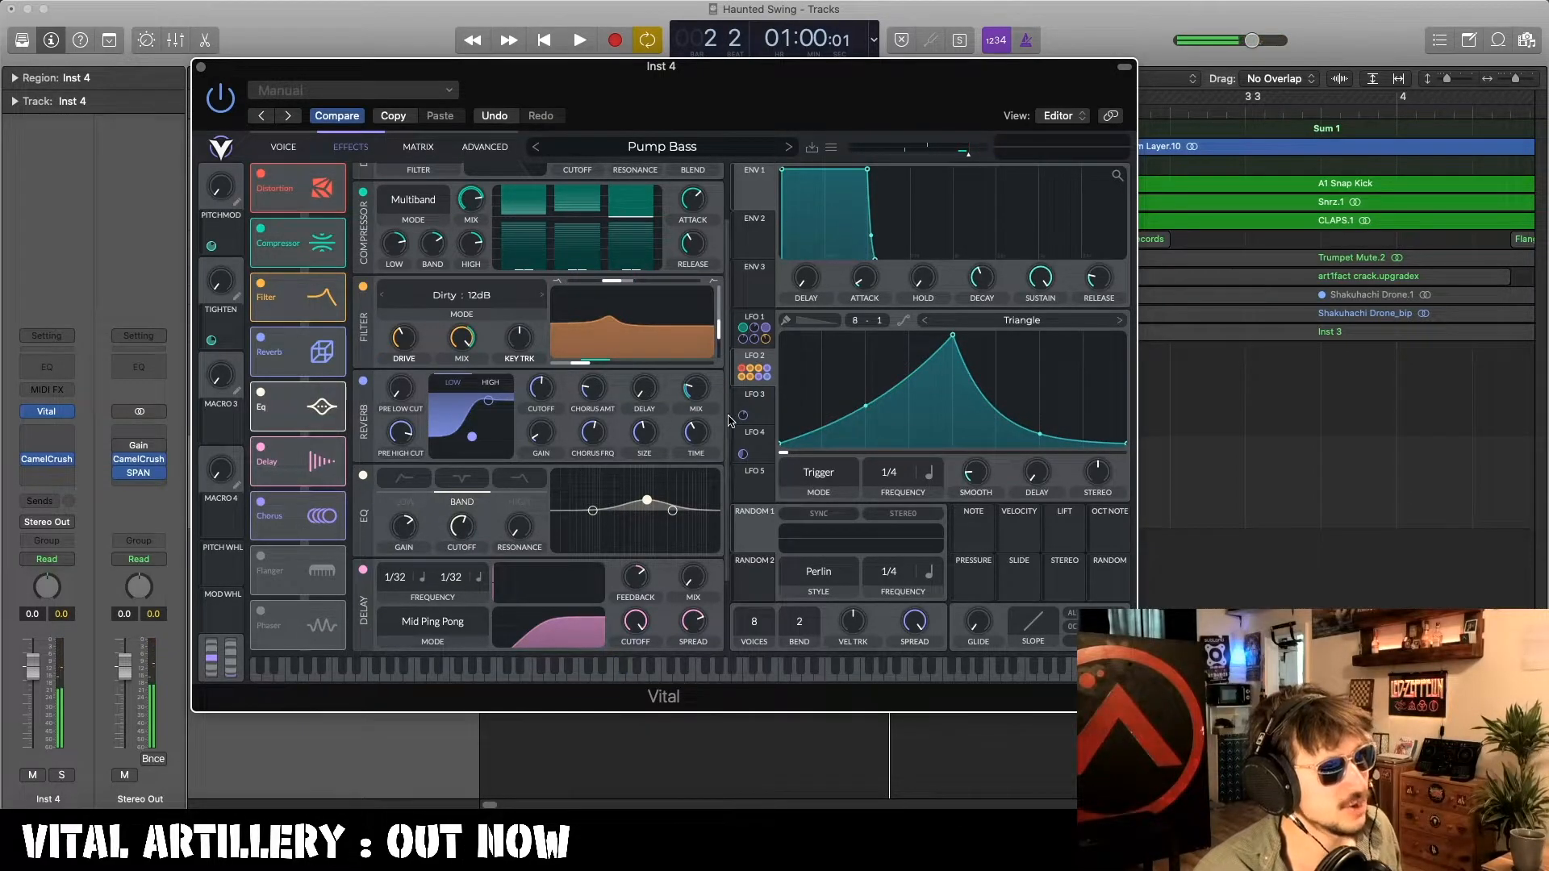
pyautogui.scroll(-3, 710, 484)
pyautogui.press('space')
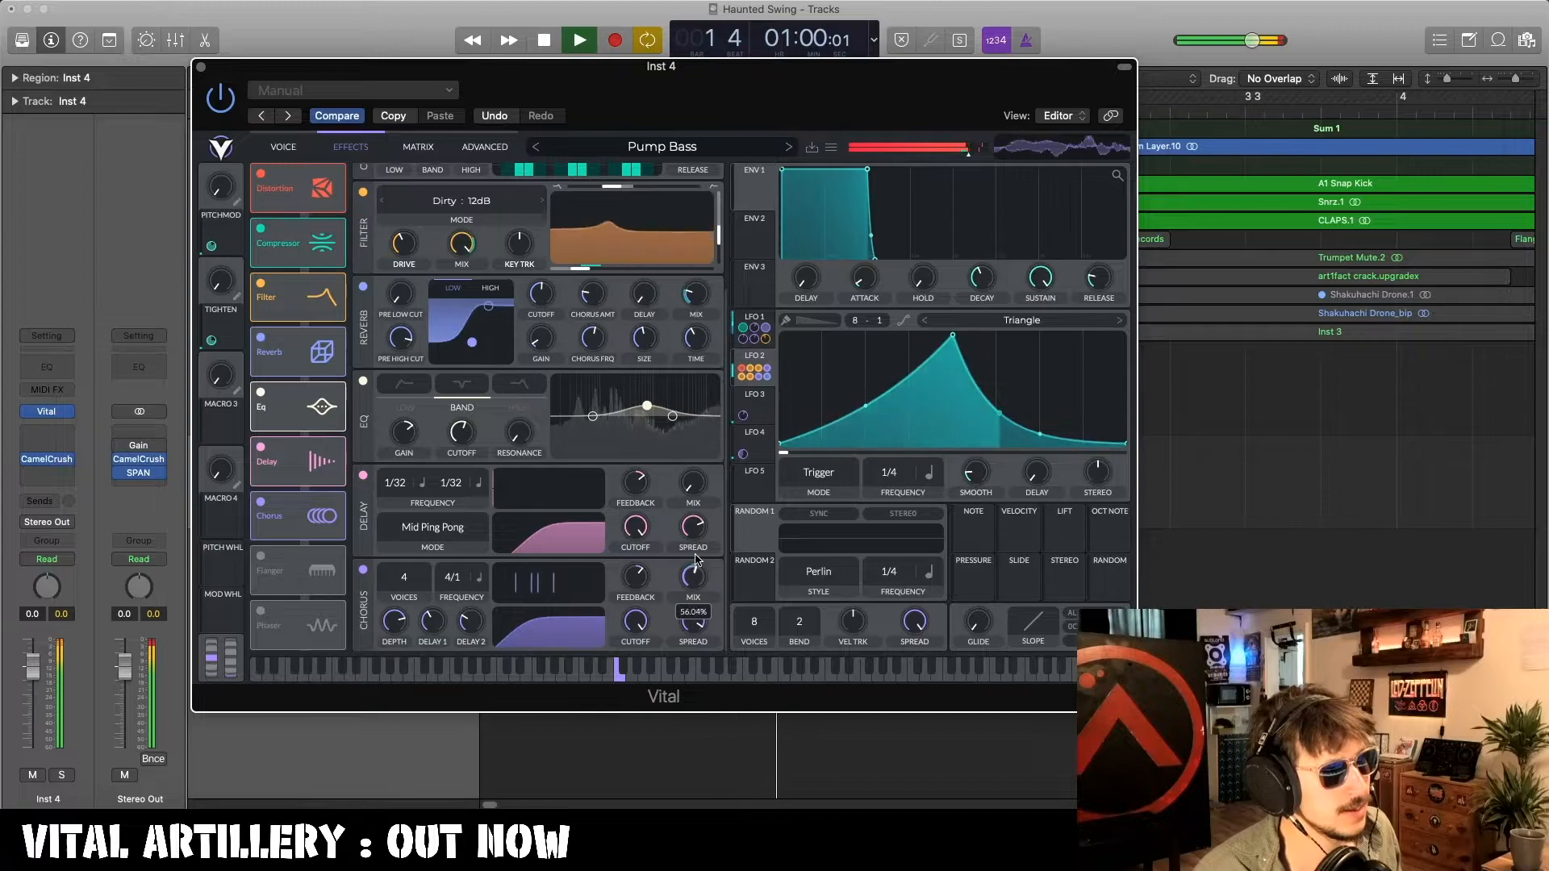
pyautogui.moveTo(694, 547); pyautogui.dragTo(688, 576)
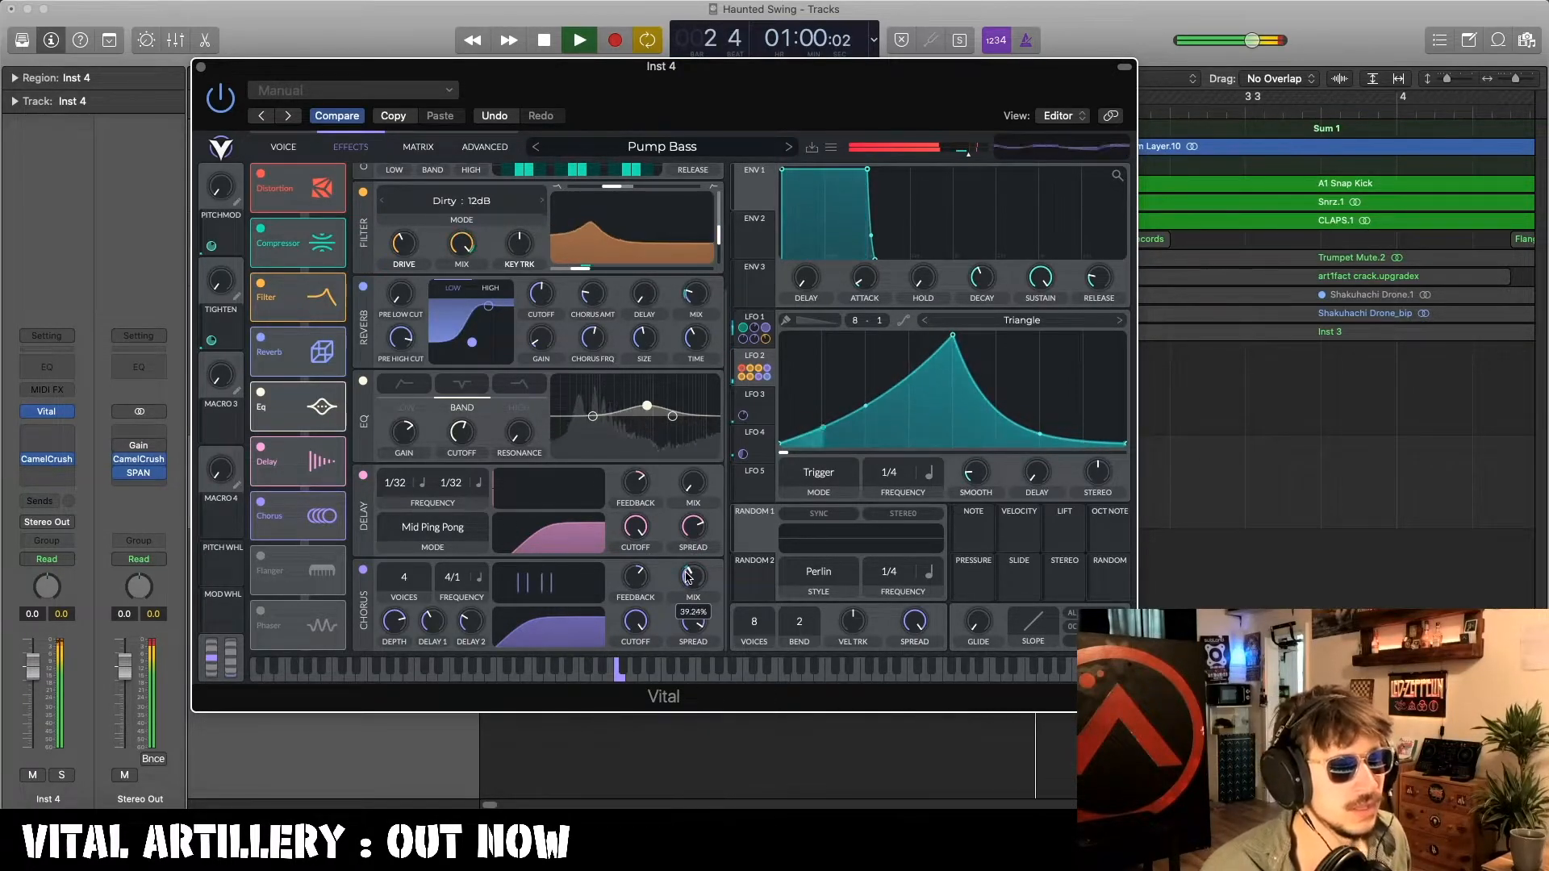
pyautogui.press('space')
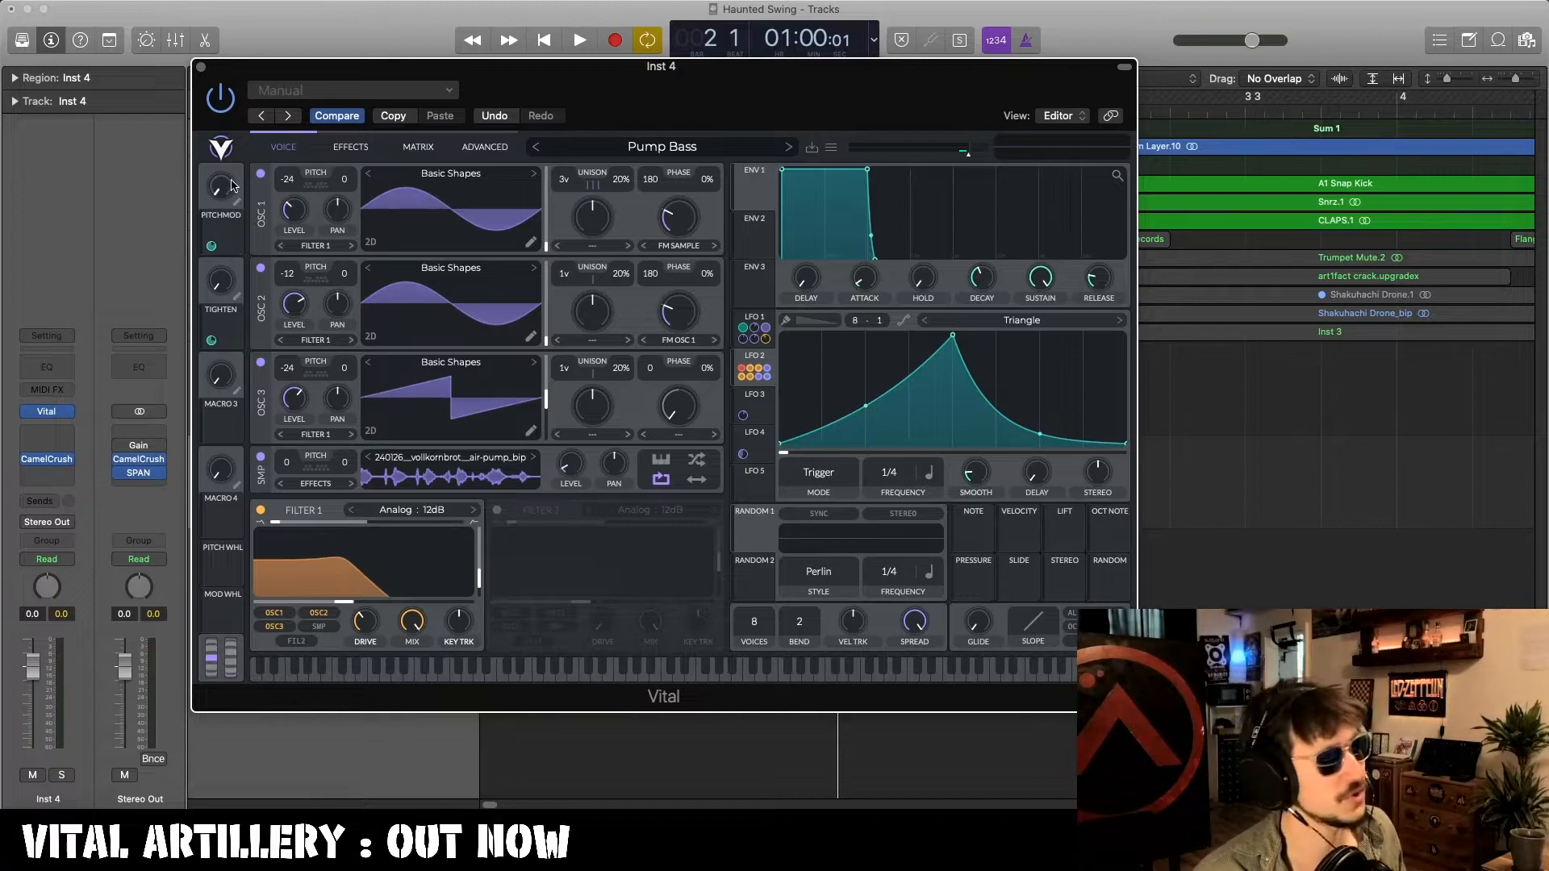
# Sweep the Tighten macro up to about 0.96 and back down to a partial amount while auditioning the bass.
pyautogui.press('space')
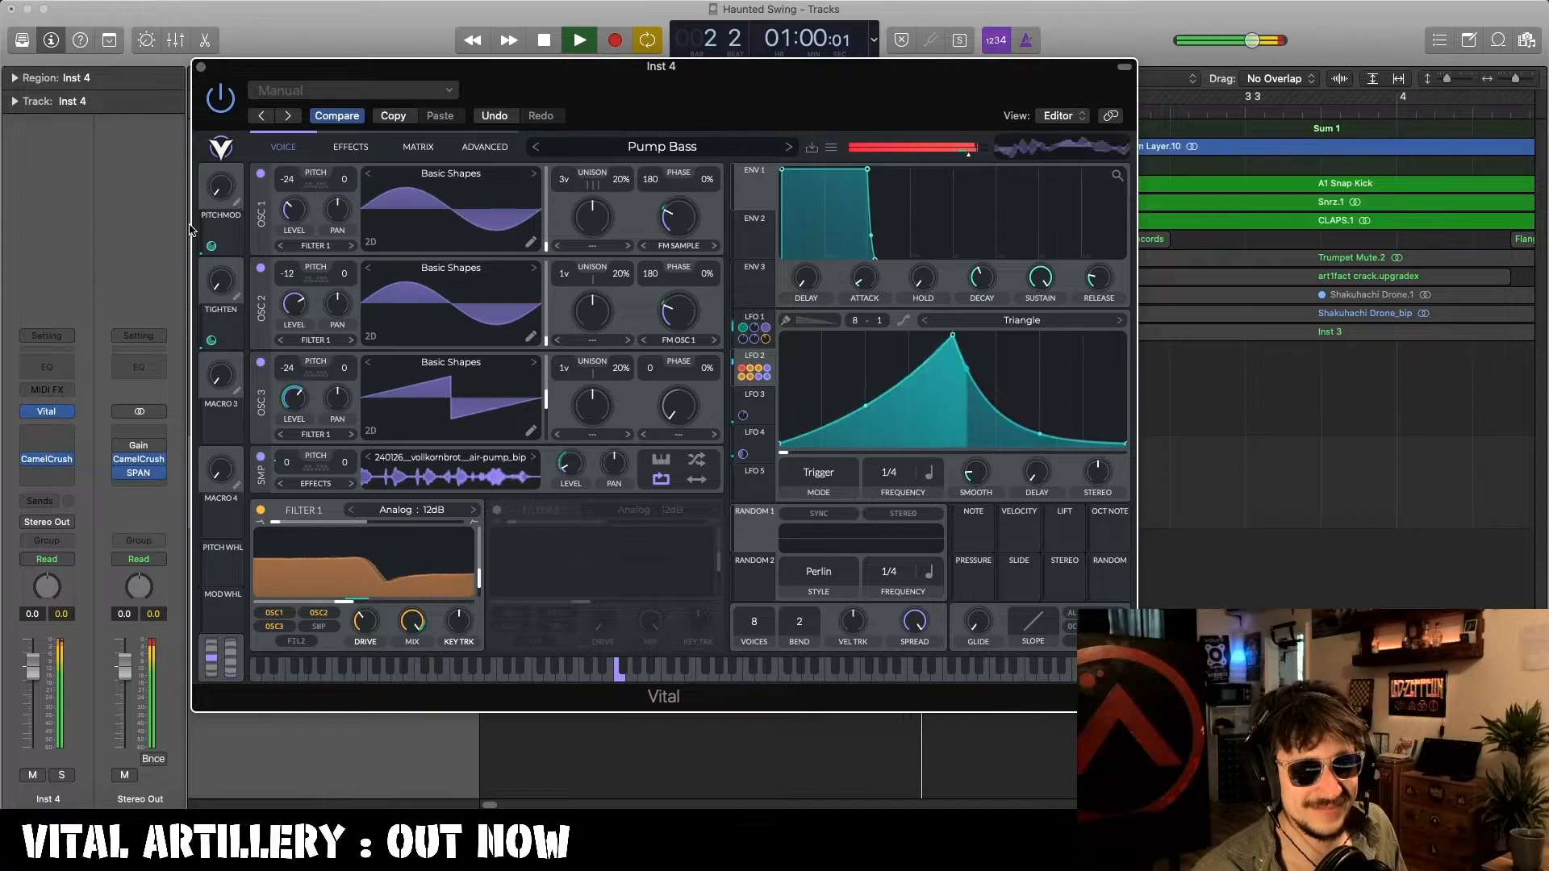
pyautogui.press('space')
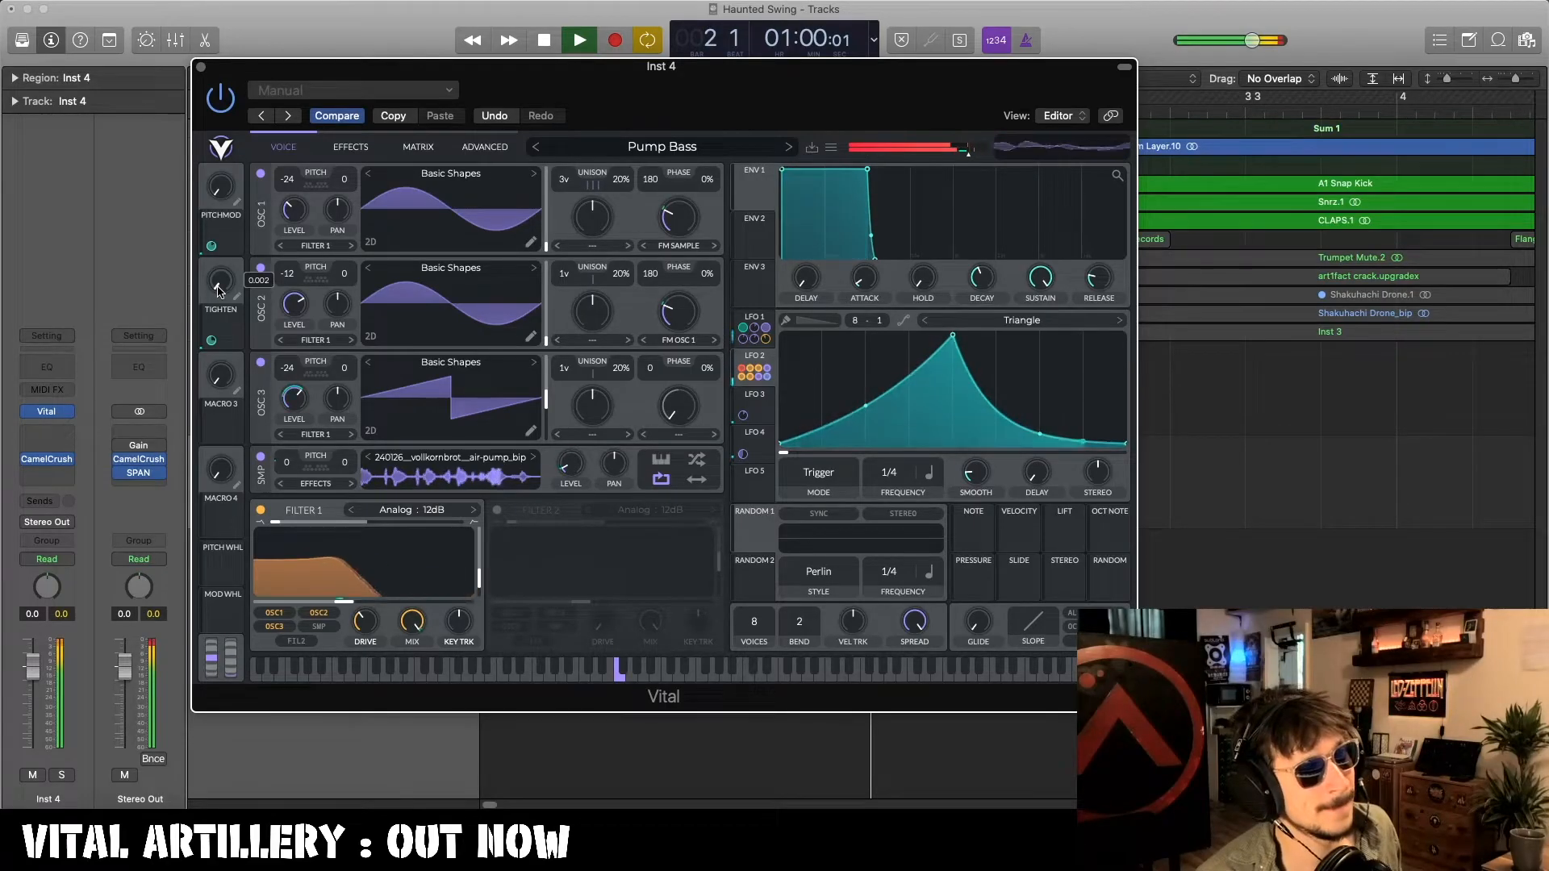
pyautogui.moveTo(218, 291); pyautogui.dragTo(219, 173)
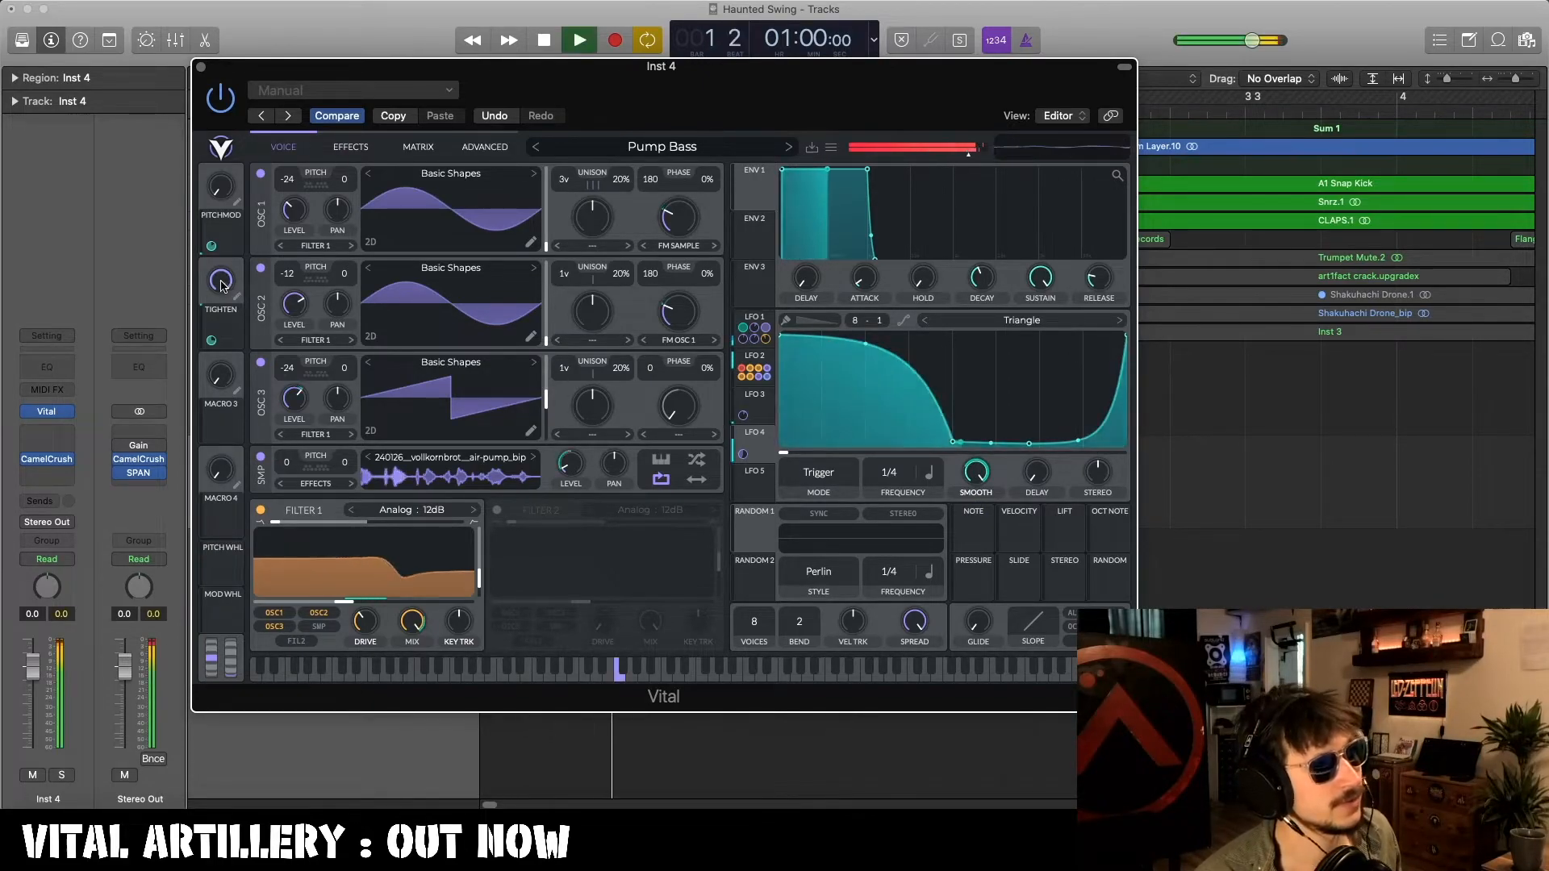
pyautogui.press('space')
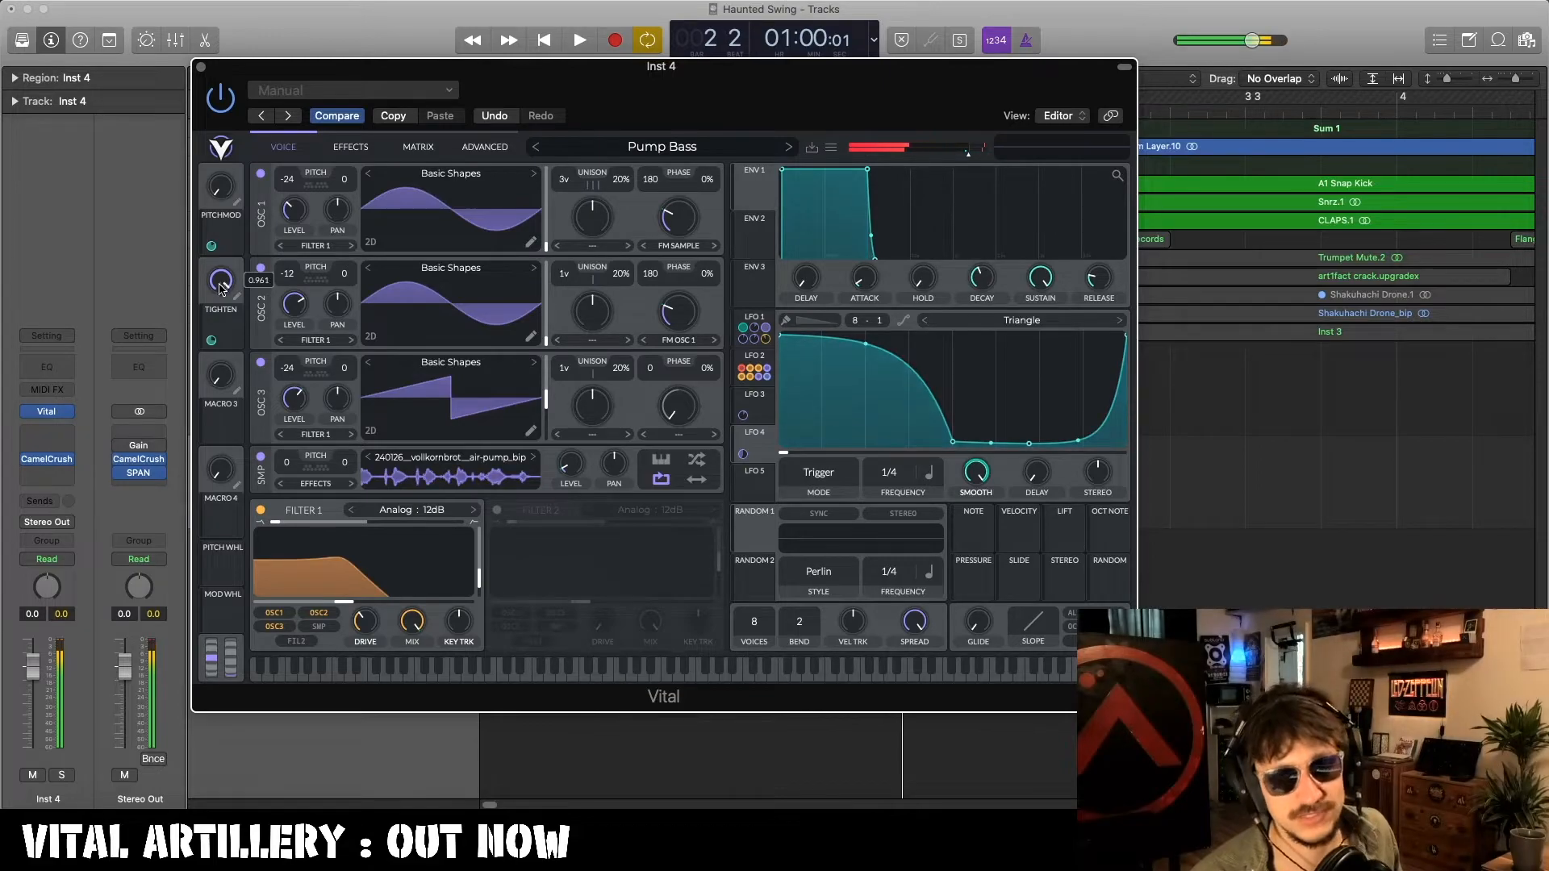
pyautogui.moveTo(217, 307); pyautogui.dragTo(216, 330)
pyautogui.press('space')
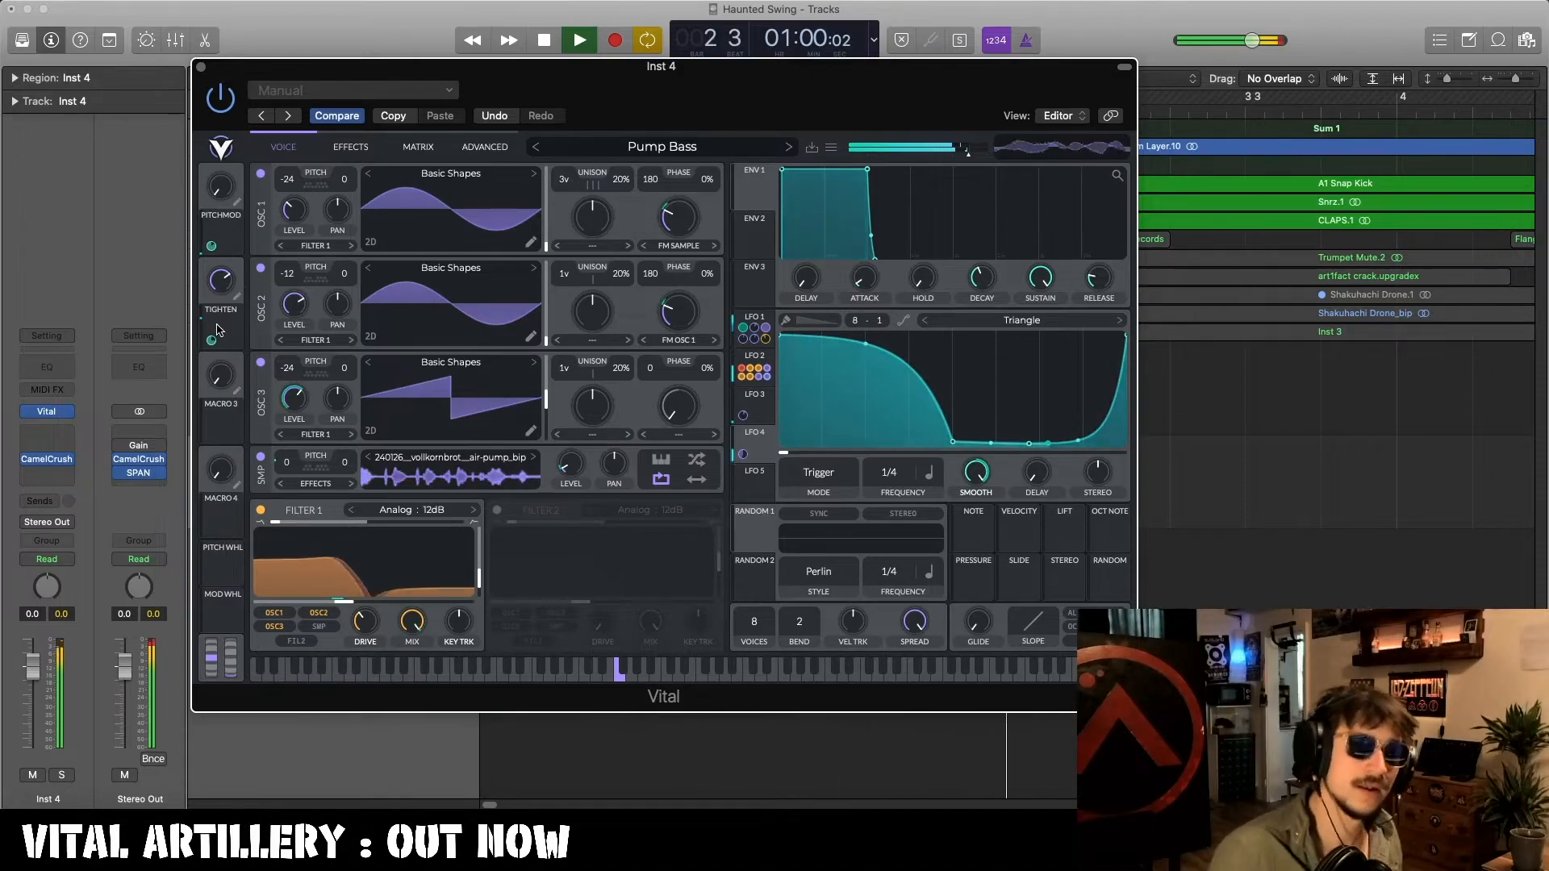
pyautogui.press('space')
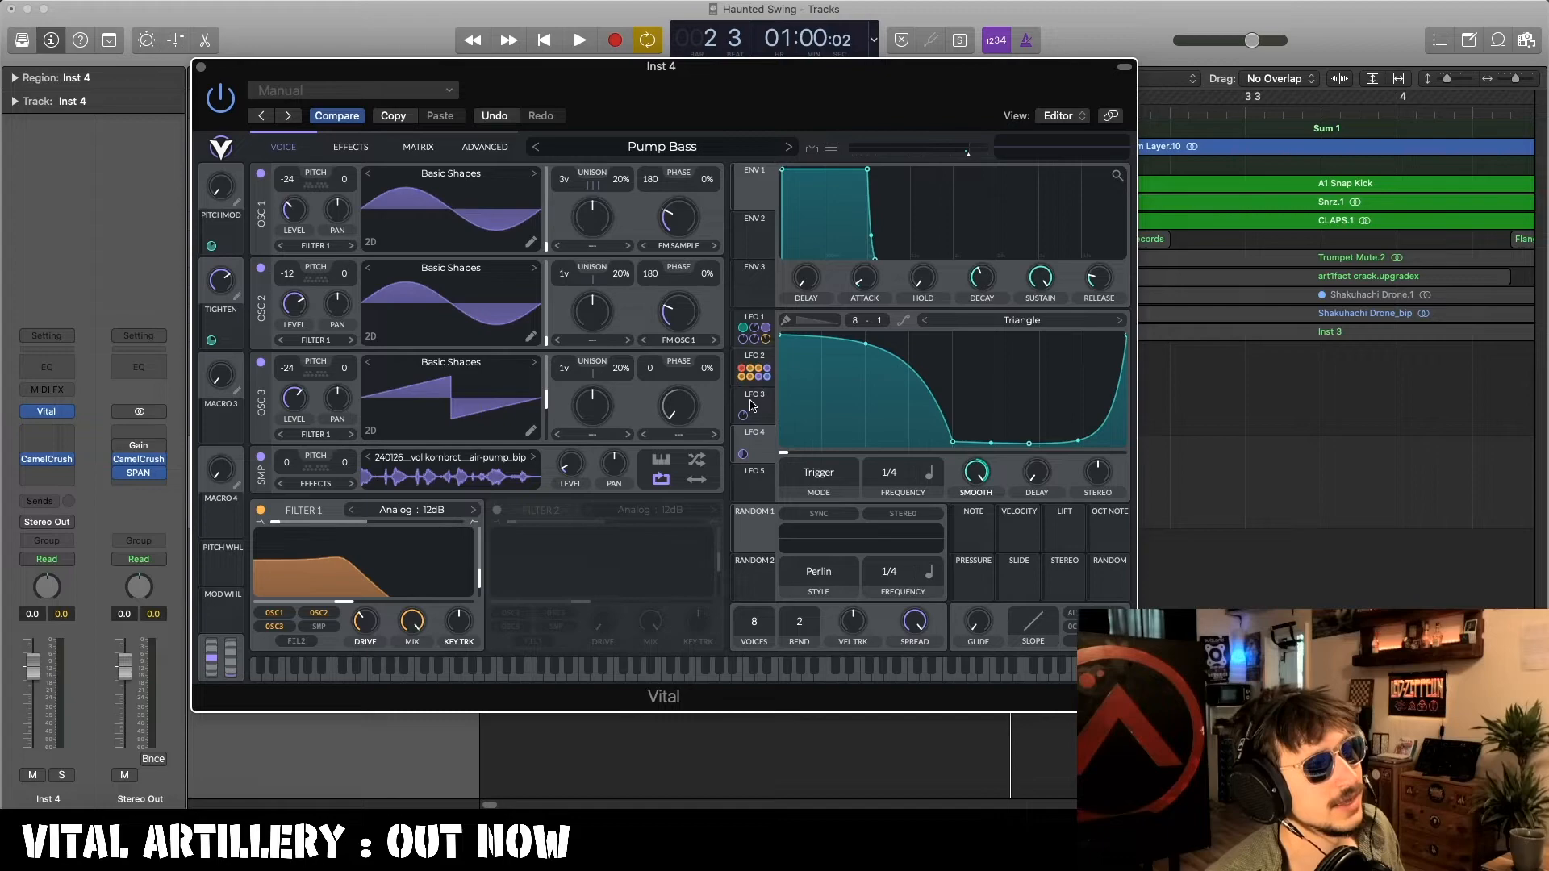
# Display LFO 3 and inspect the patch's modulation matrix and advanced voice settings for its voice transpose modulation.
pyautogui.click(755, 406)
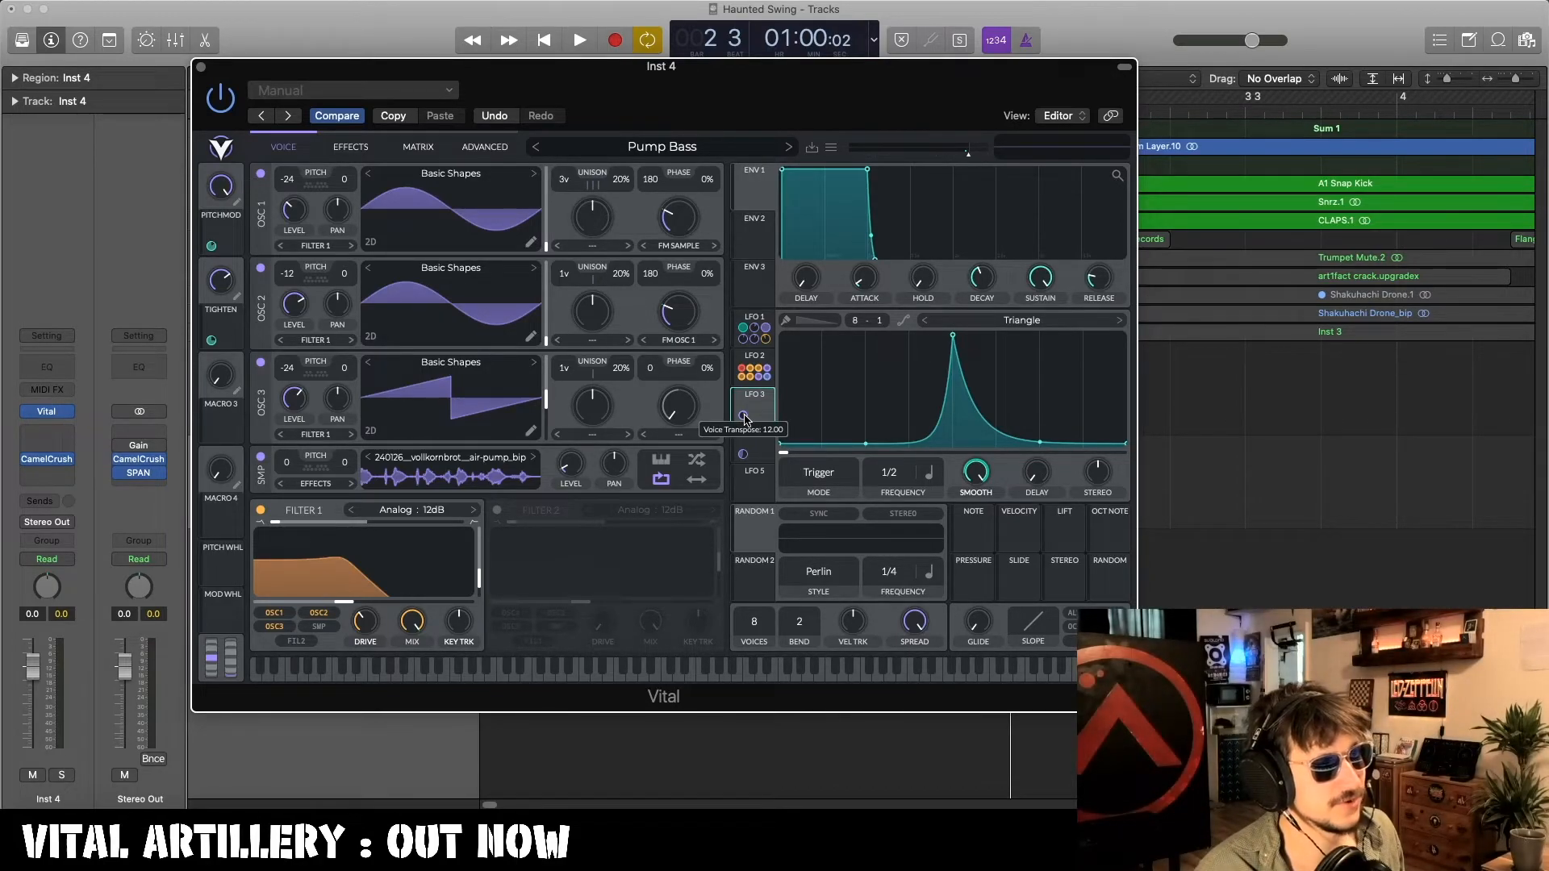
pyautogui.click(413, 147)
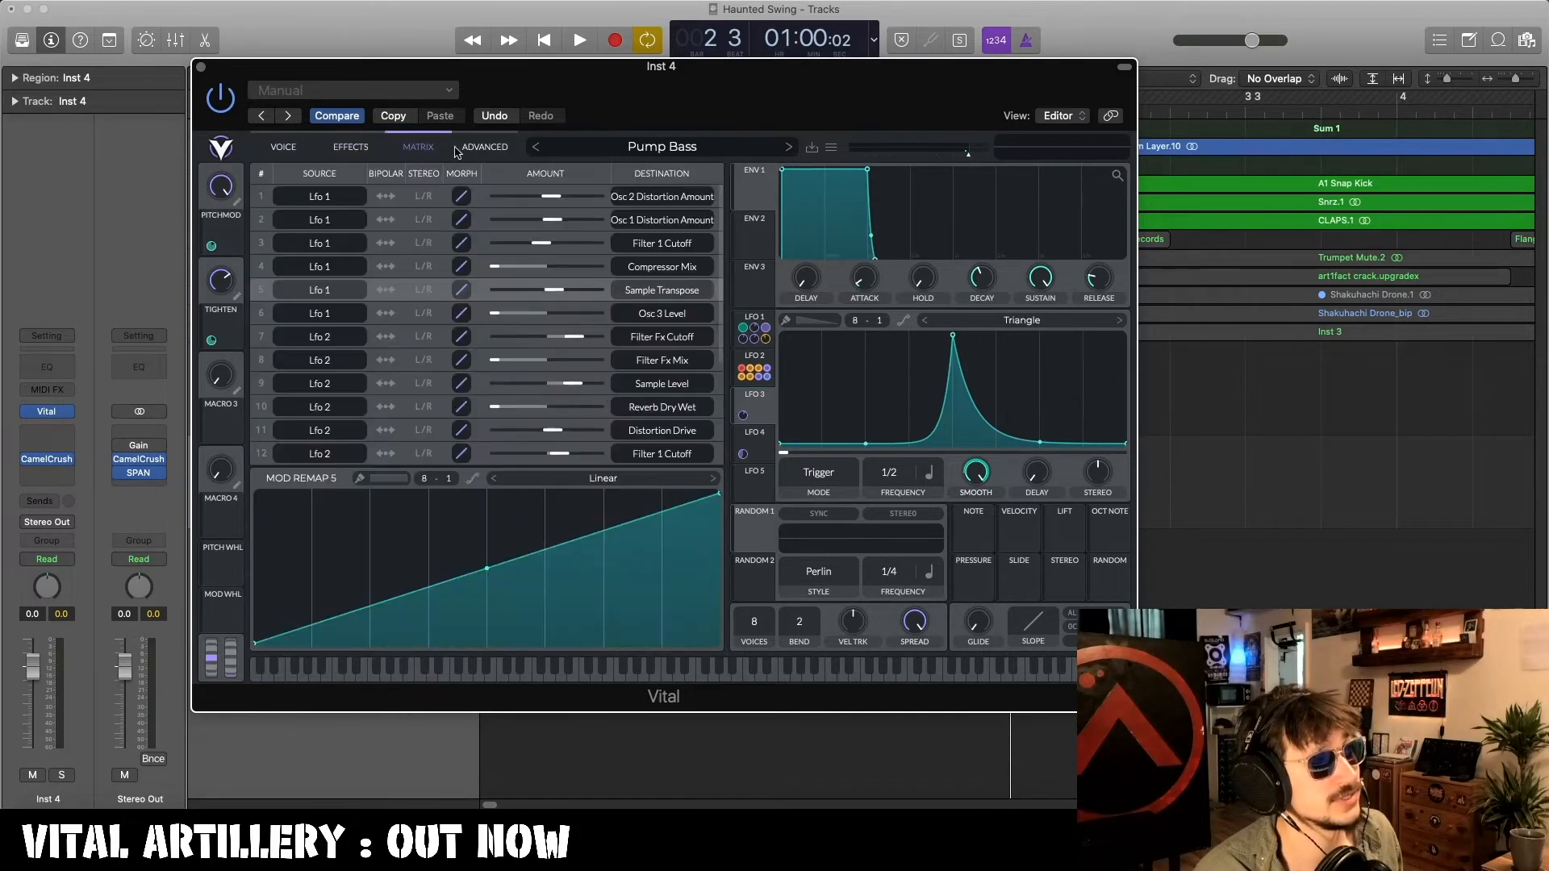
pyautogui.click(484, 148)
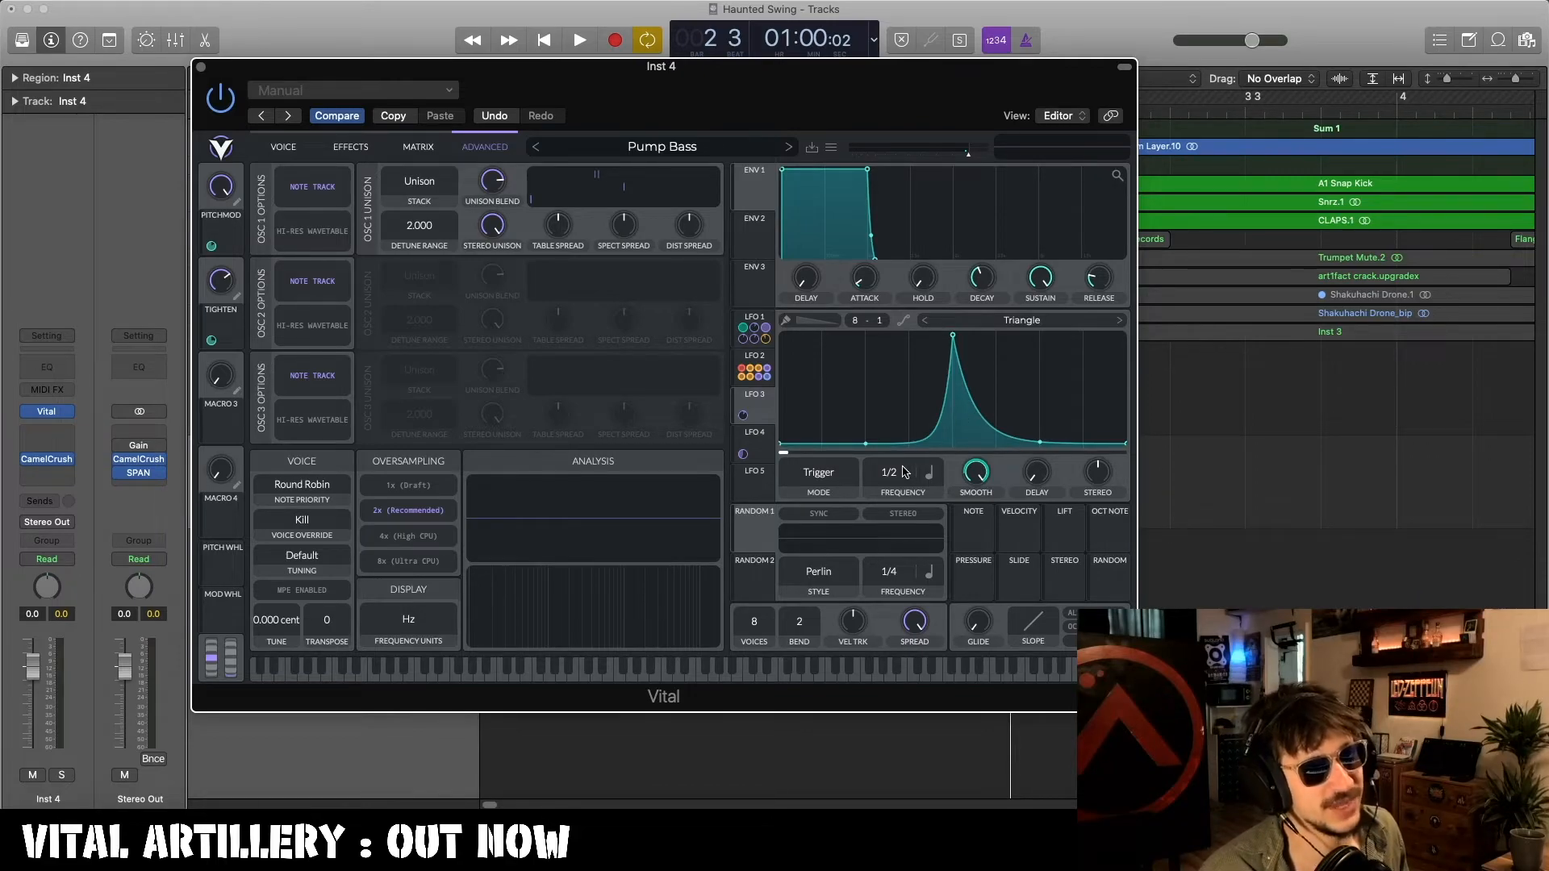
# Audition the bass with the LFO 3 pitch modulation, trying a change to the LFO's frequency and ending at 1/2.
pyautogui.press('space')
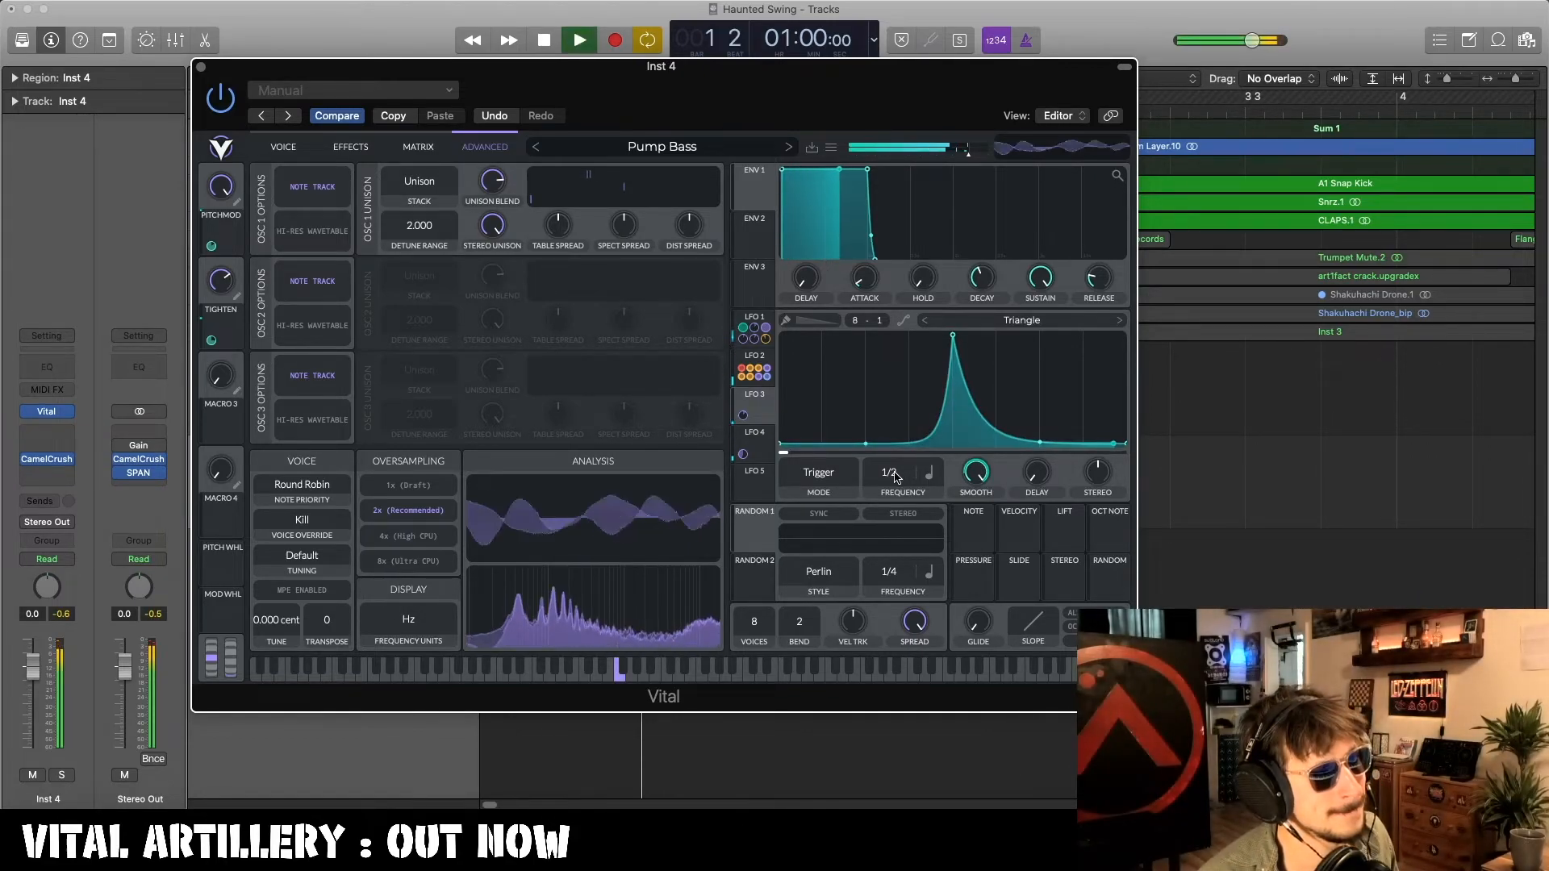
pyautogui.press('space')
pyautogui.moveTo(893, 476); pyautogui.dragTo(893, 521)
pyautogui.press('space')
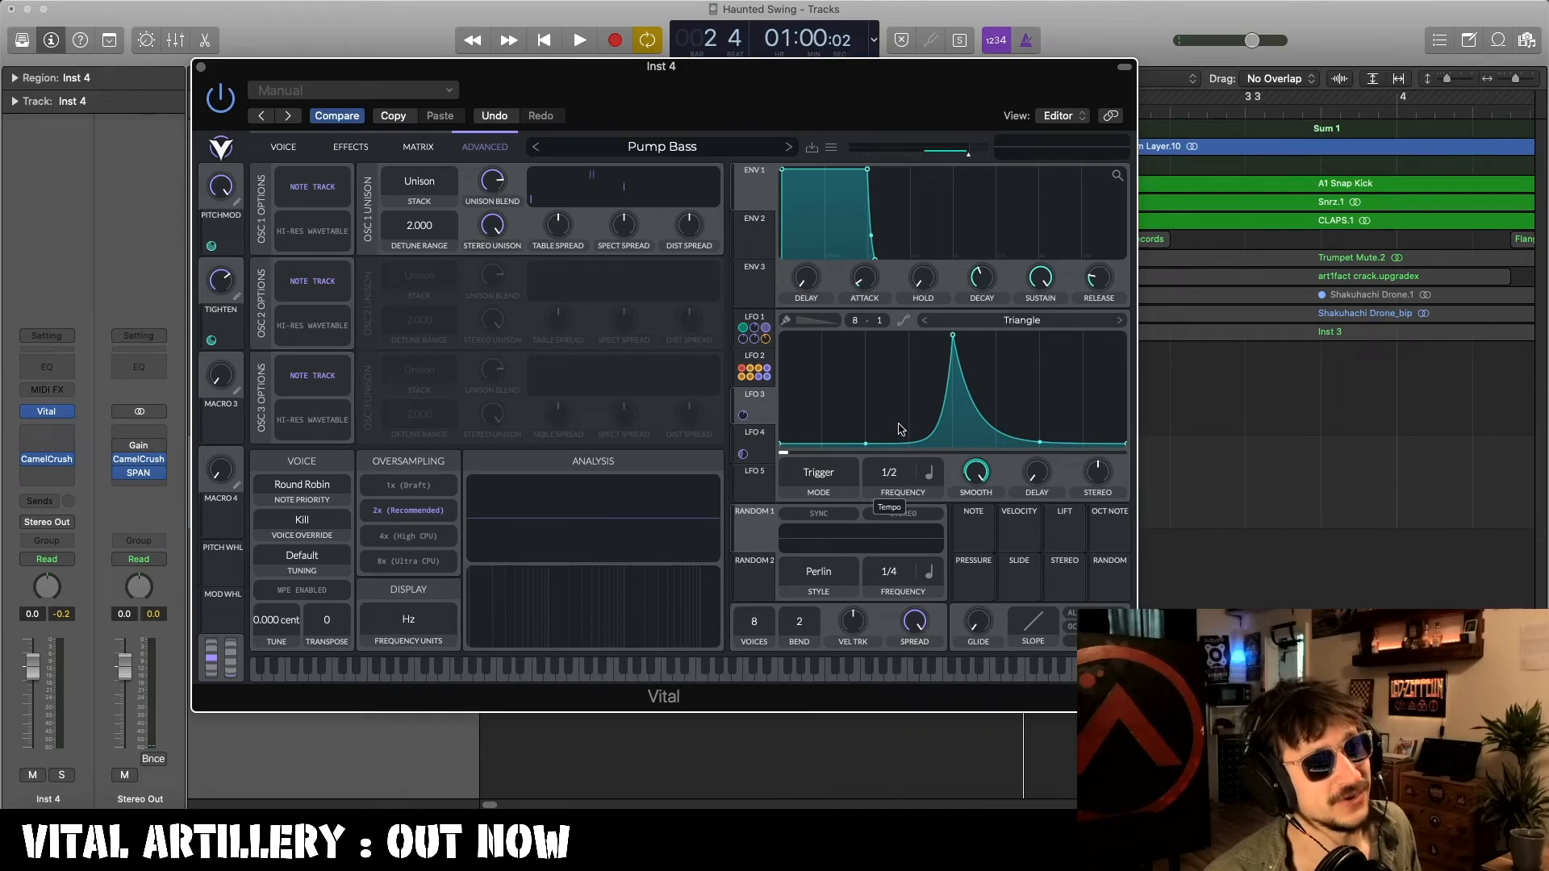
pyautogui.press('space')
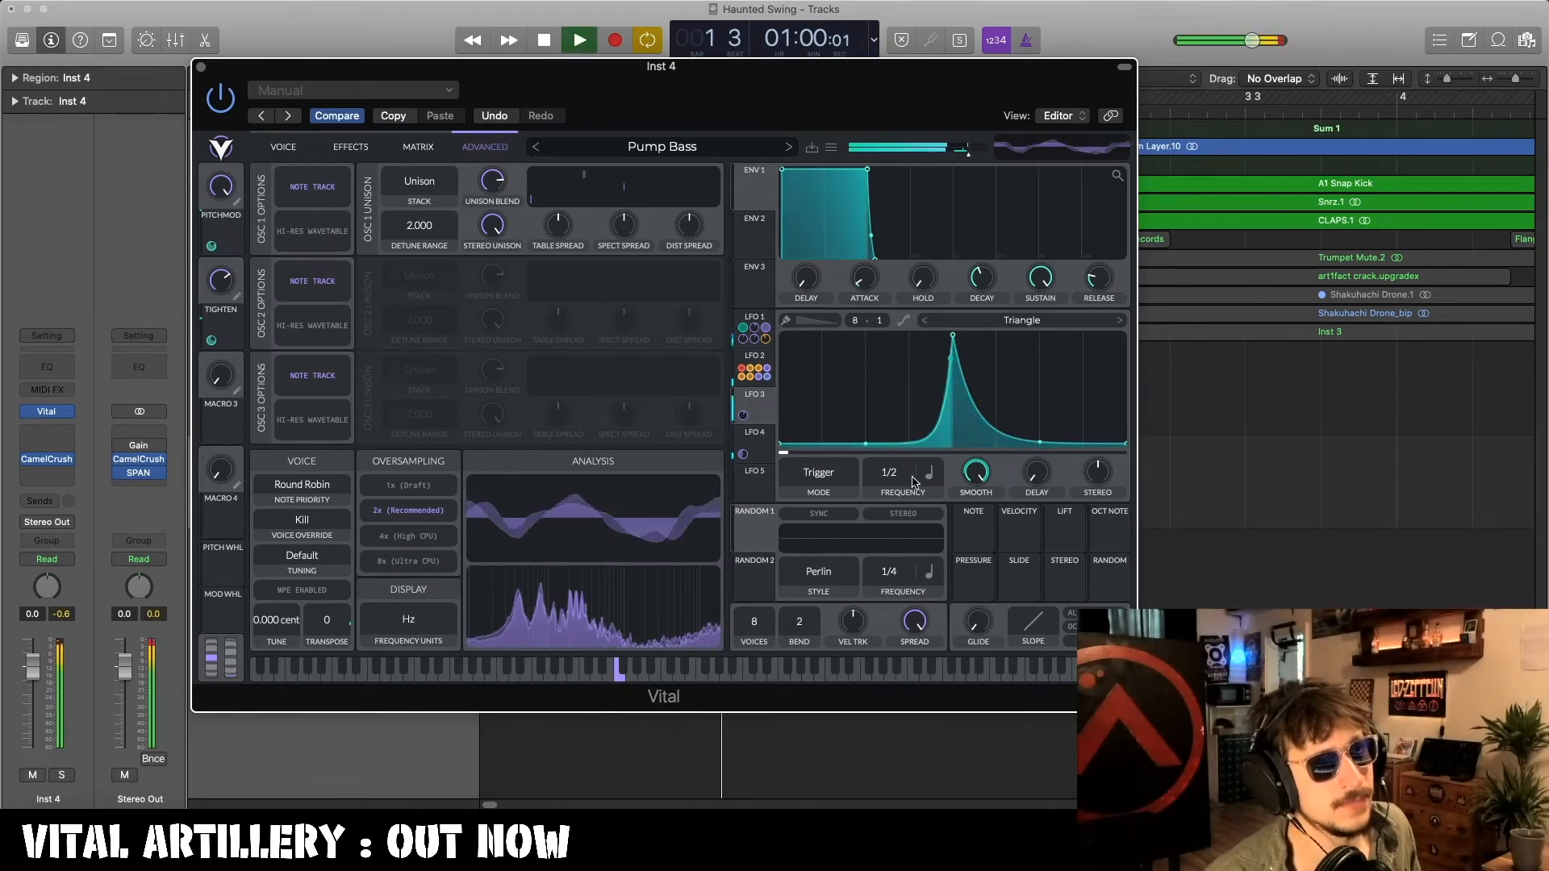